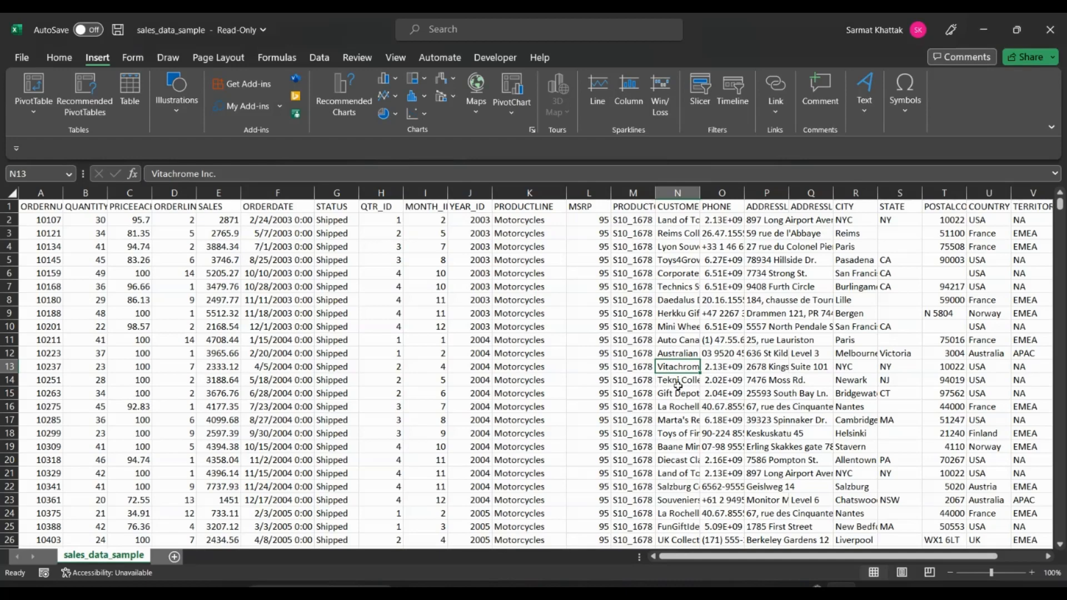
Examine the rows and columns of the sales data, from order numbers through to deal size
scroll(503, 410, down, 8)
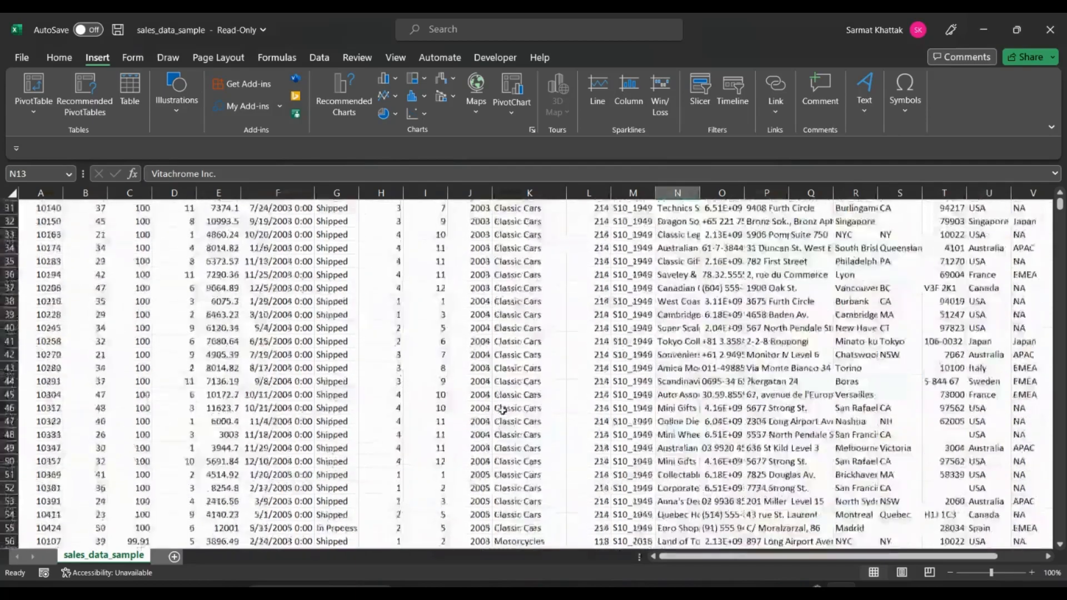
scroll(690, 404, right, 6)
scroll(690, 404, left, 6)
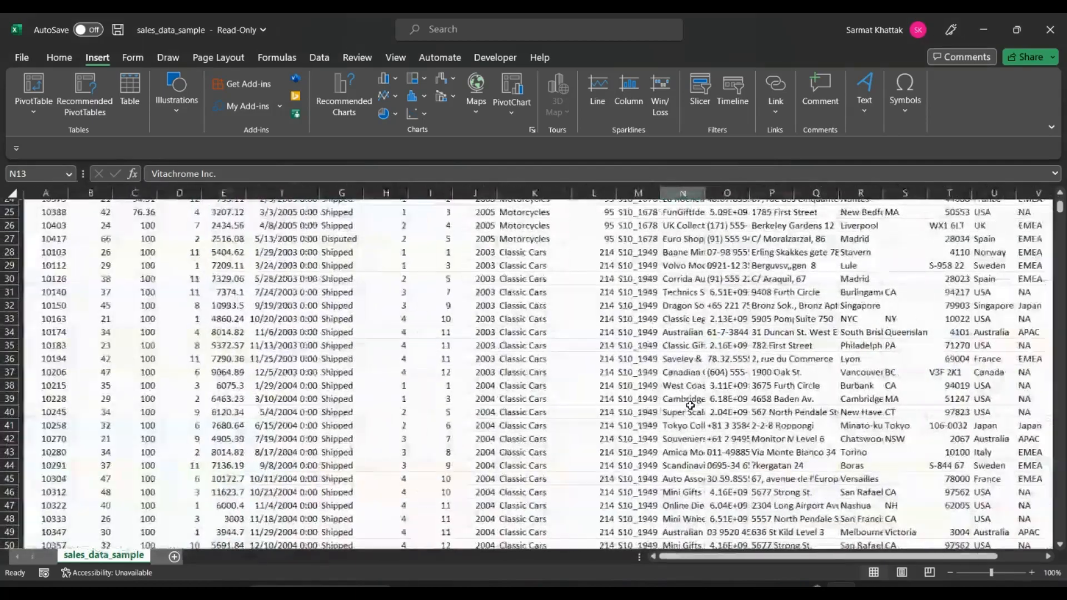
scroll(690, 405, up, 1)
scroll(690, 405, up, 7)
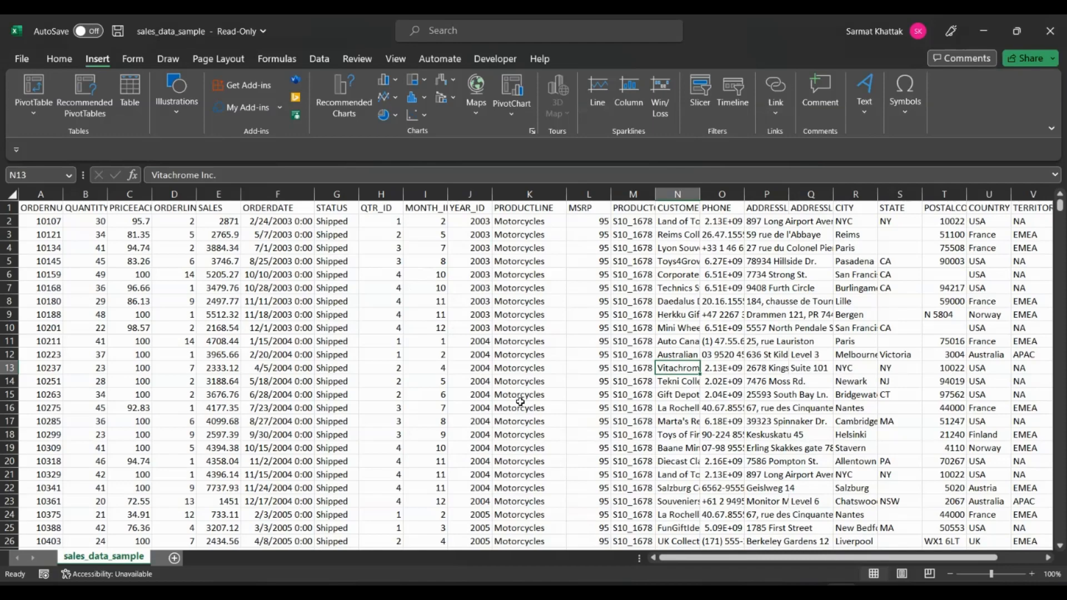
scroll(521, 402, down, 3)
scroll(520, 401, up, 3)
scroll(679, 364, right, 5)
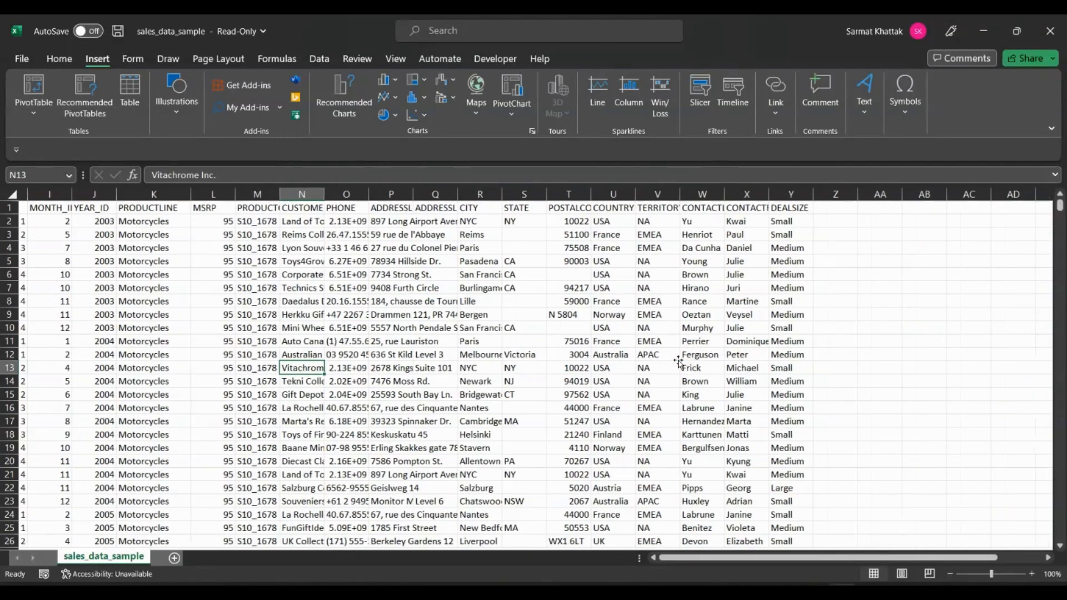
scroll(679, 365, left, 5)
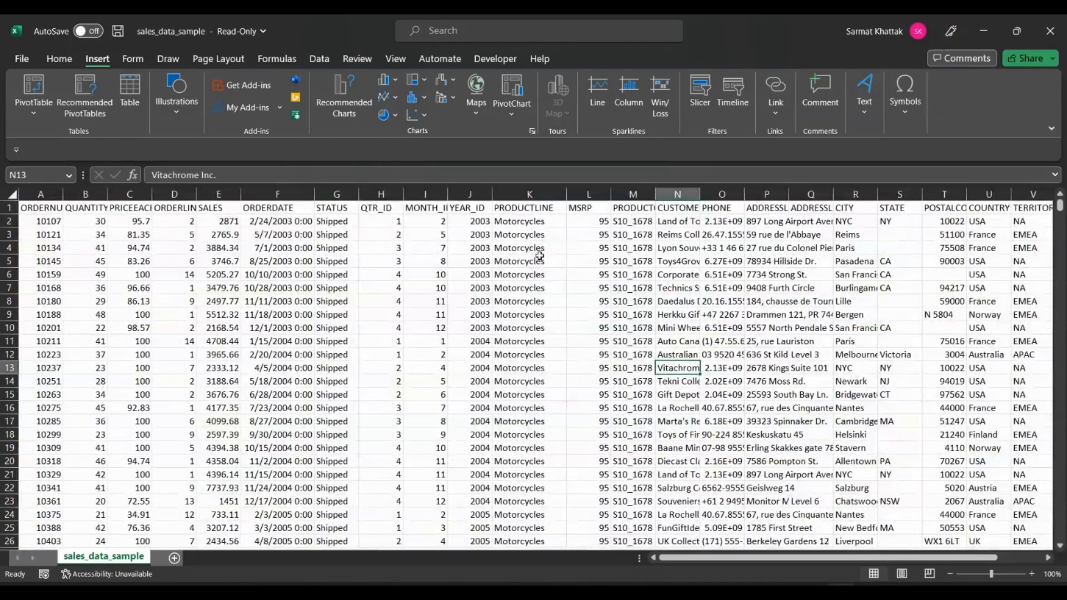
Insert the recommended Count of STATUS PivotTable based on the STATUS column
click(336, 194)
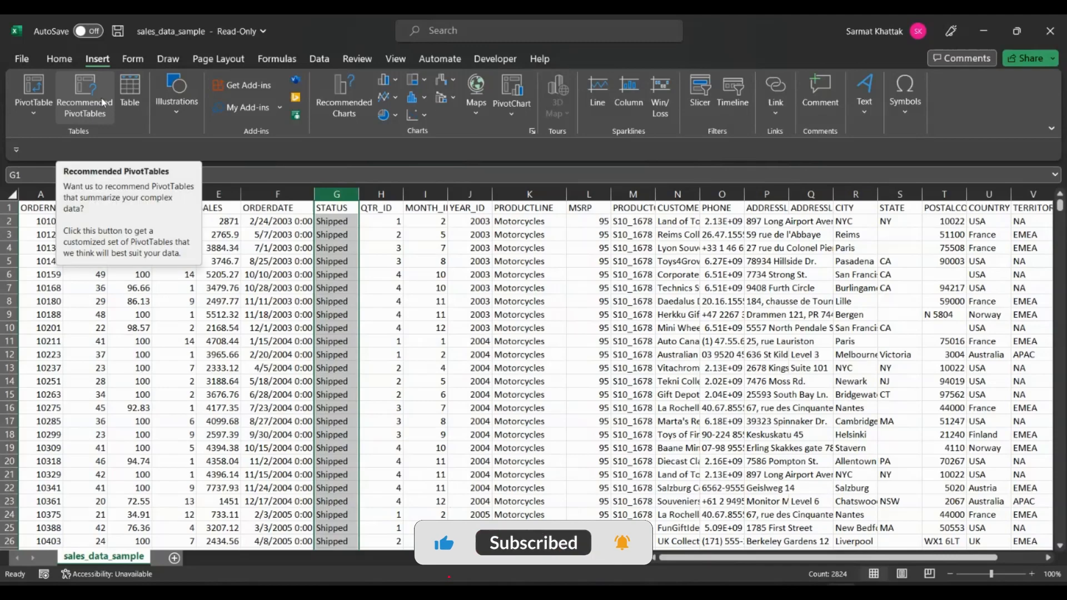
click(73, 92)
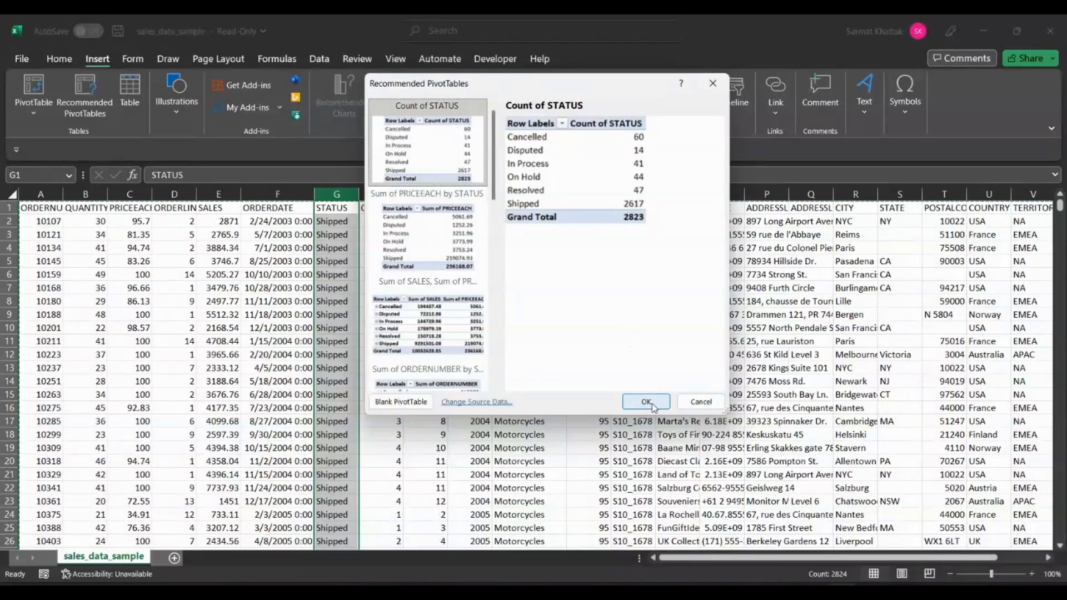
scroll(445, 316, down, 5)
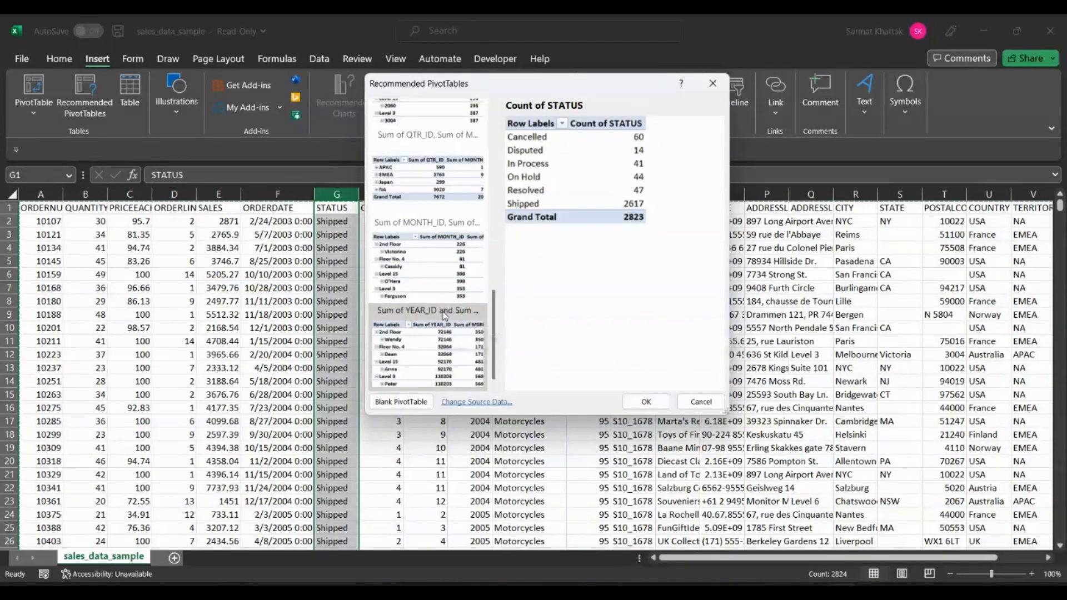
scroll(445, 316, up, 5)
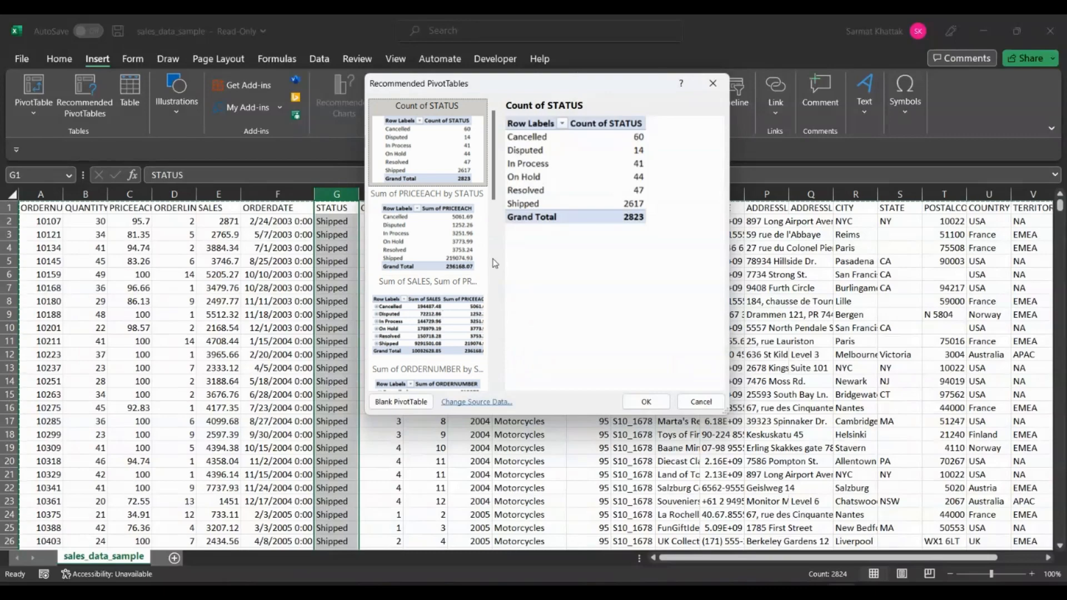
click(636, 403)
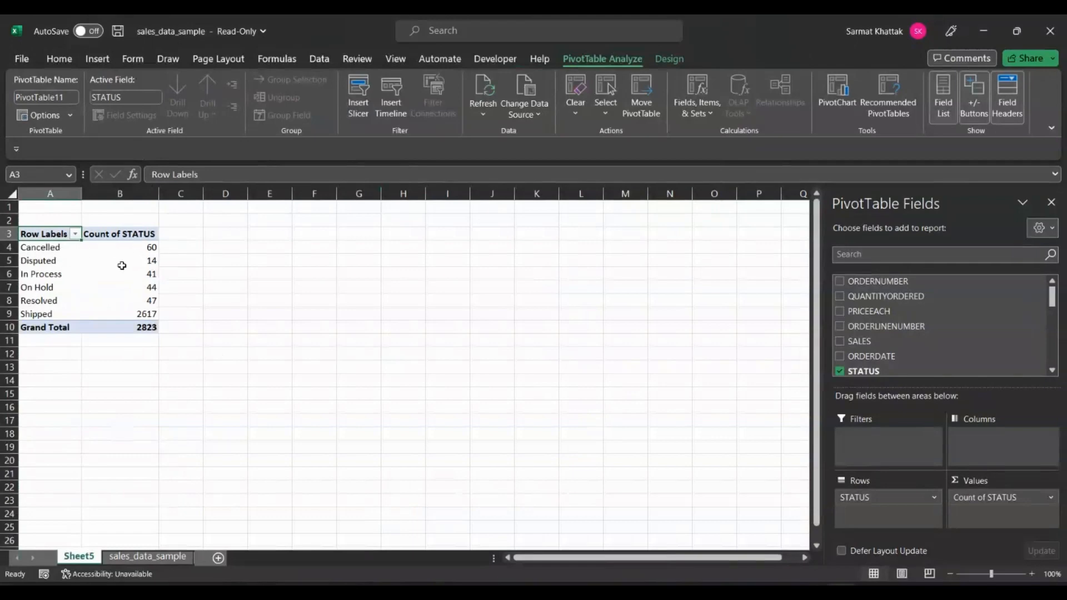
Examine the count for each order status and the fields available for the PivotTable
click(156, 261)
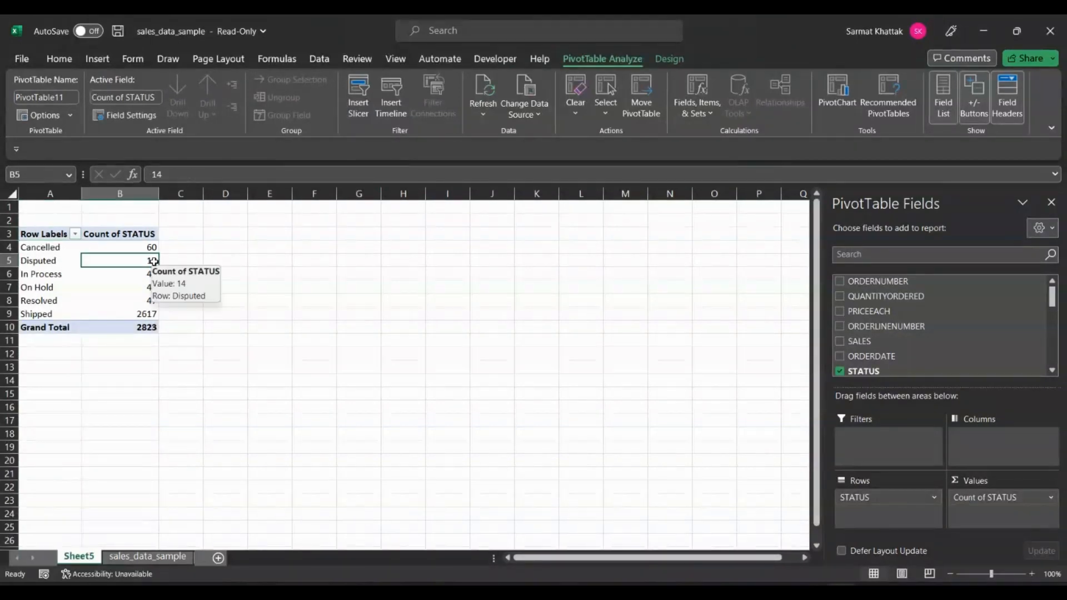
click(32, 274)
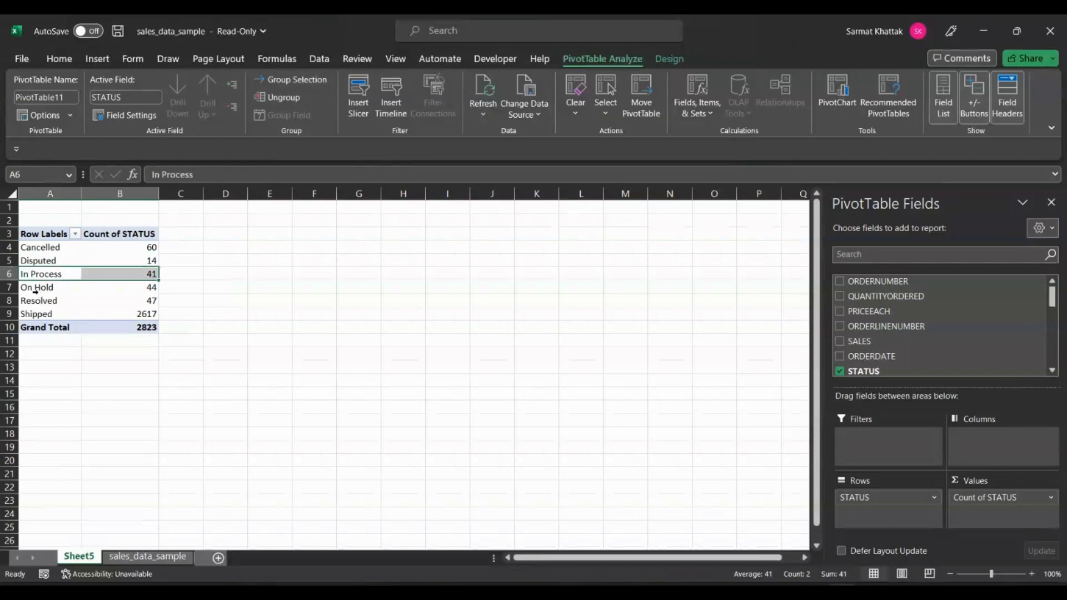
click(150, 315)
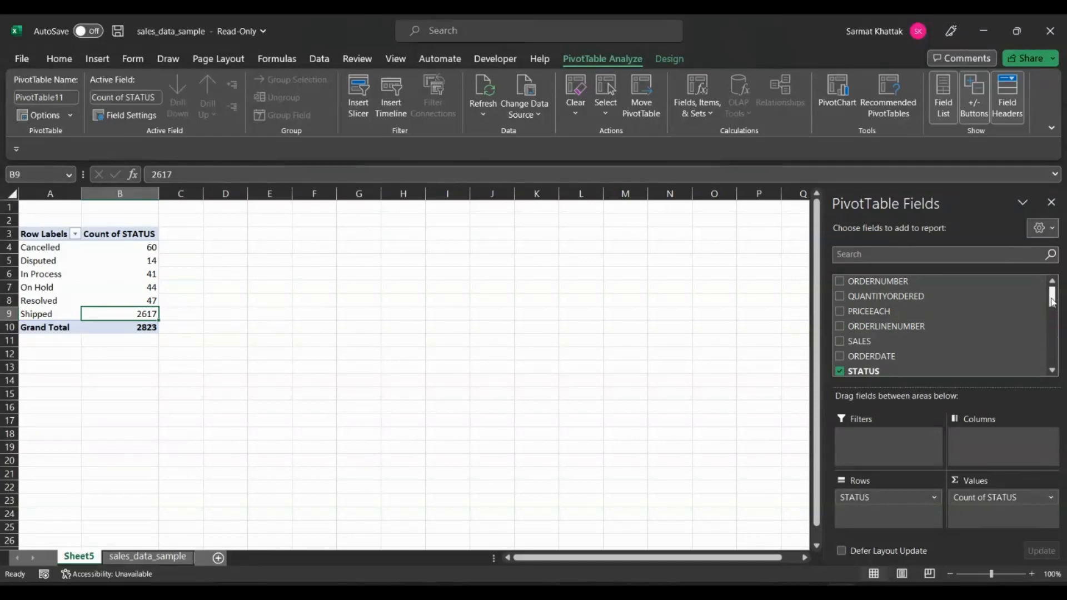
scroll(1052, 300, down, 3)
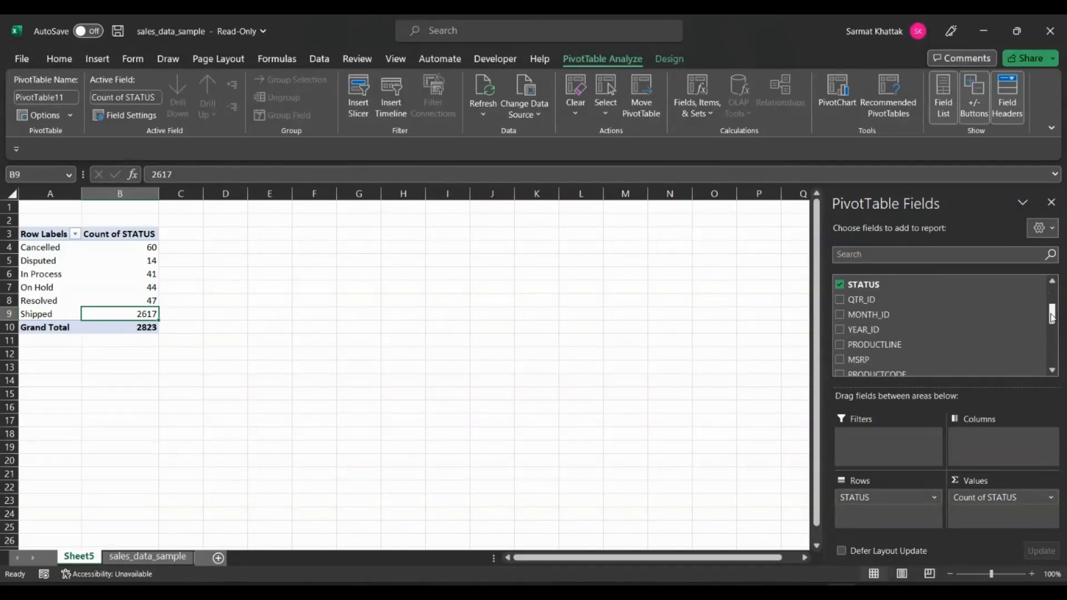
scroll(1051, 301, up, 3)
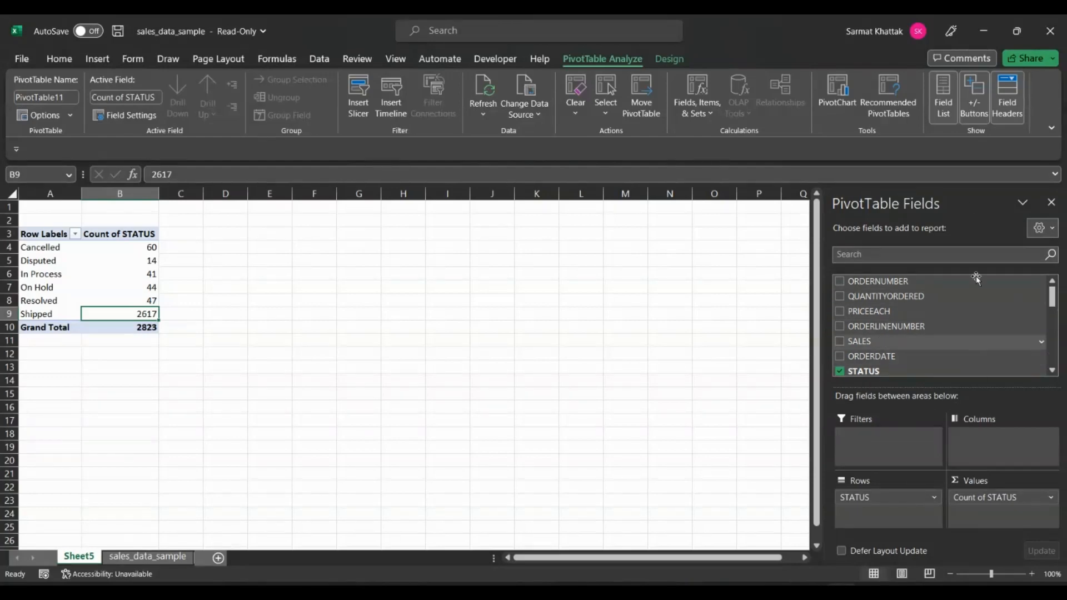
scroll(922, 359, down, 2)
scroll(922, 359, up, 2)
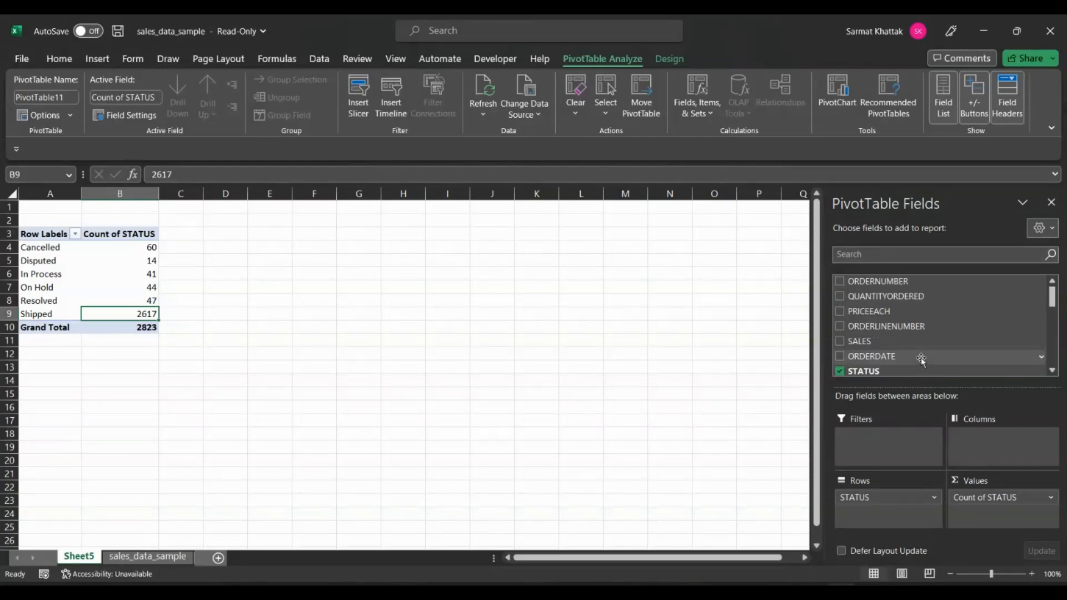
Add the COUNTRY field to the PivotTable rows and review the countries under each status
scroll(921, 359, down, 3)
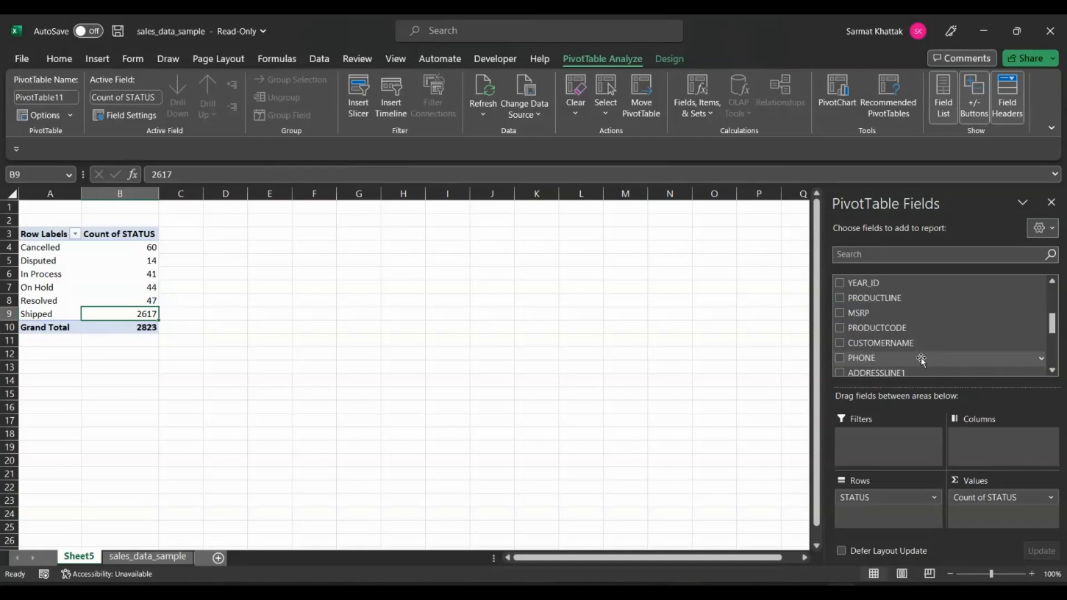
scroll(921, 359, down, 4)
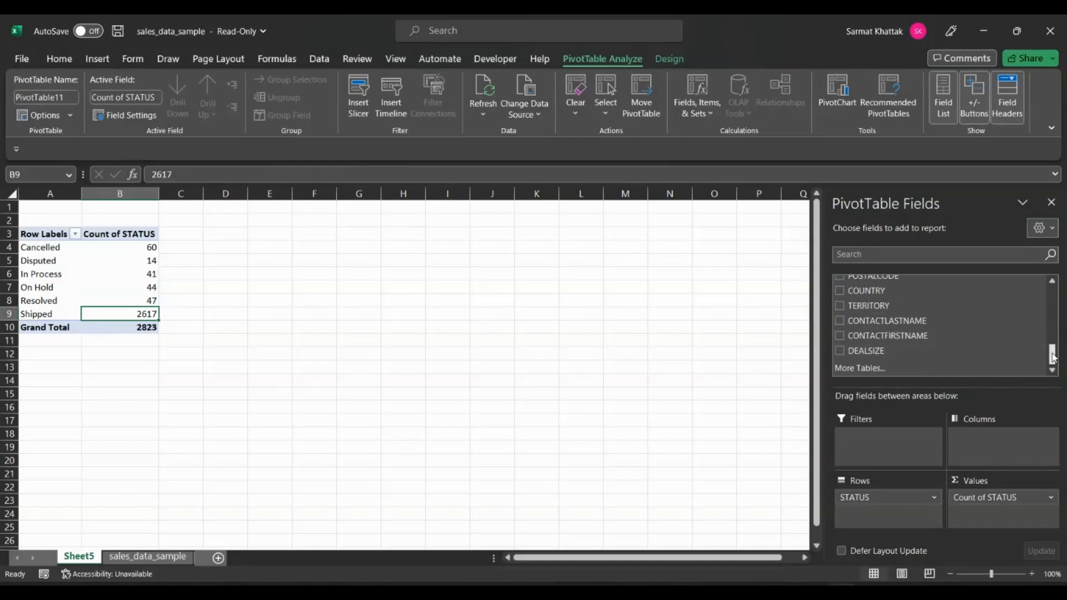
click(840, 290)
scroll(205, 384, down, 7)
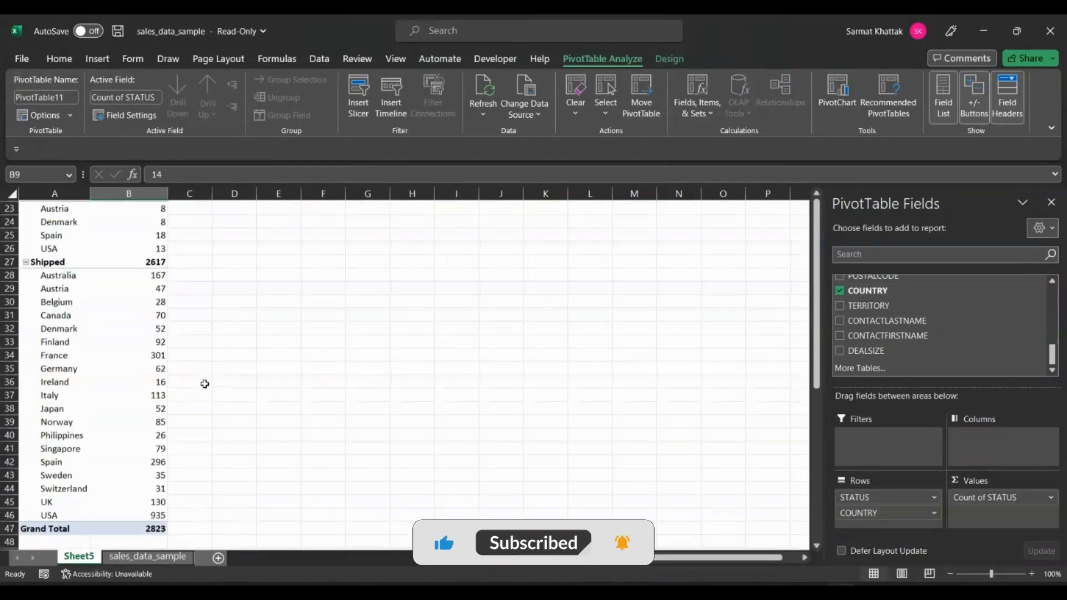
scroll(205, 384, up, 7)
scroll(204, 384, down, 11)
scroll(205, 384, up, 11)
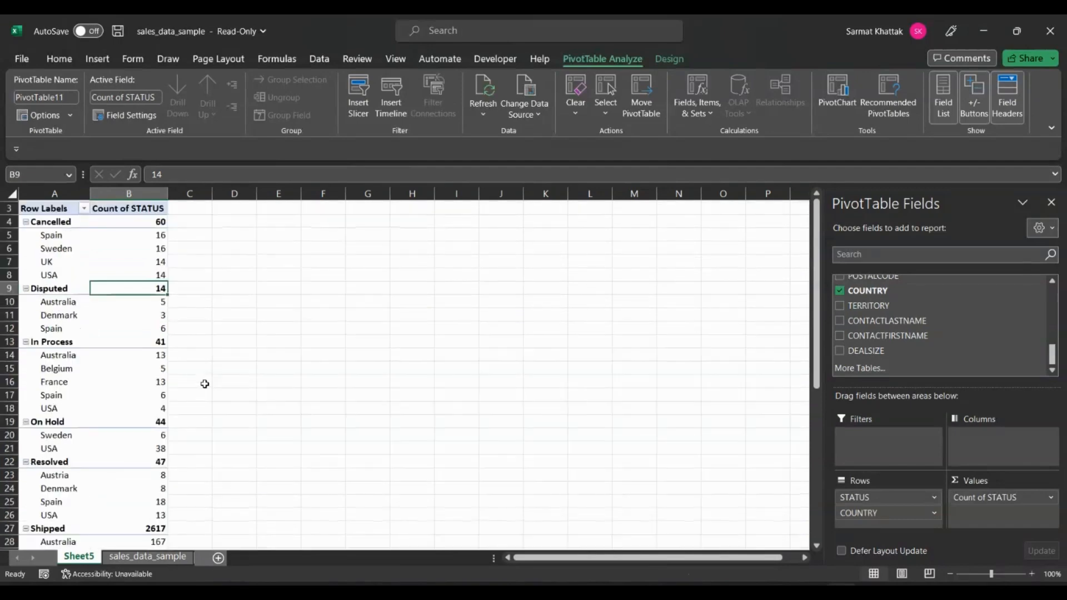
scroll(204, 383, up, 1)
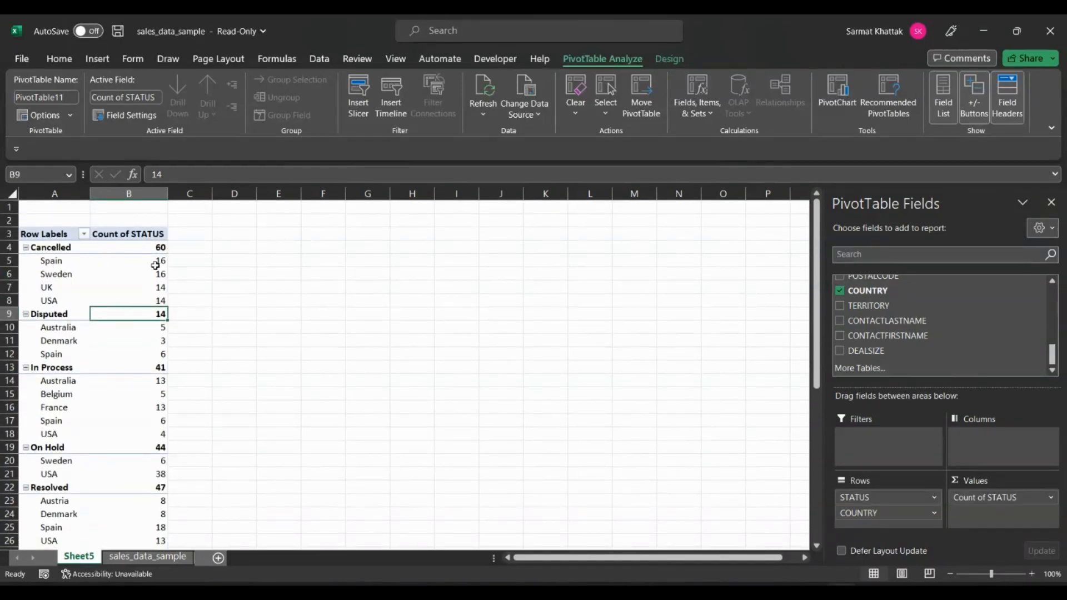
Replace the COUNTRY field with CITY in the PivotTable rows
mouse_move(159, 261)
click(840, 291)
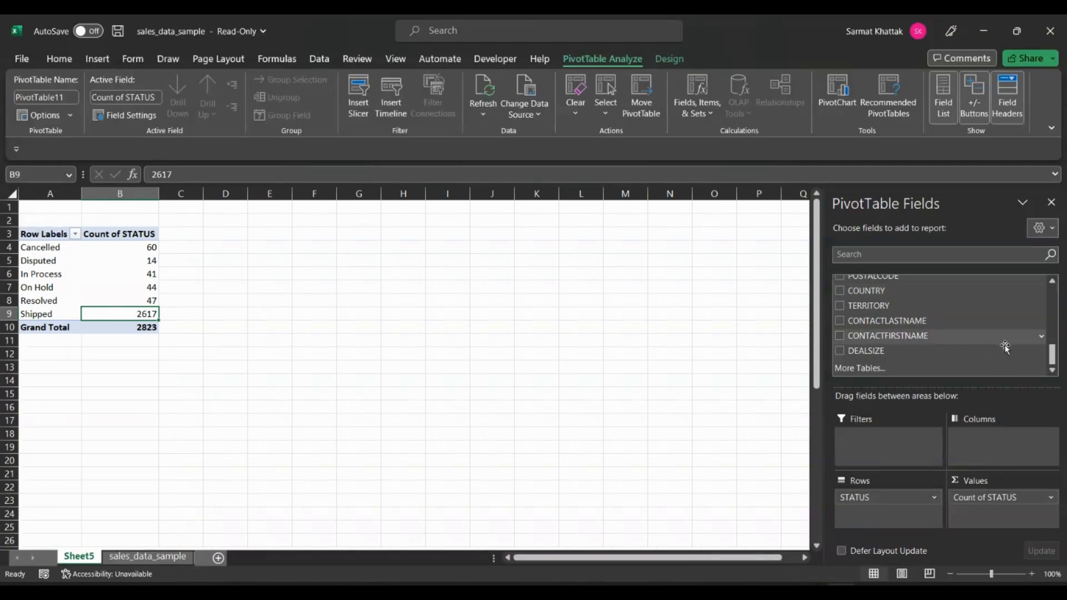
drag(1056, 359, 1047, 338)
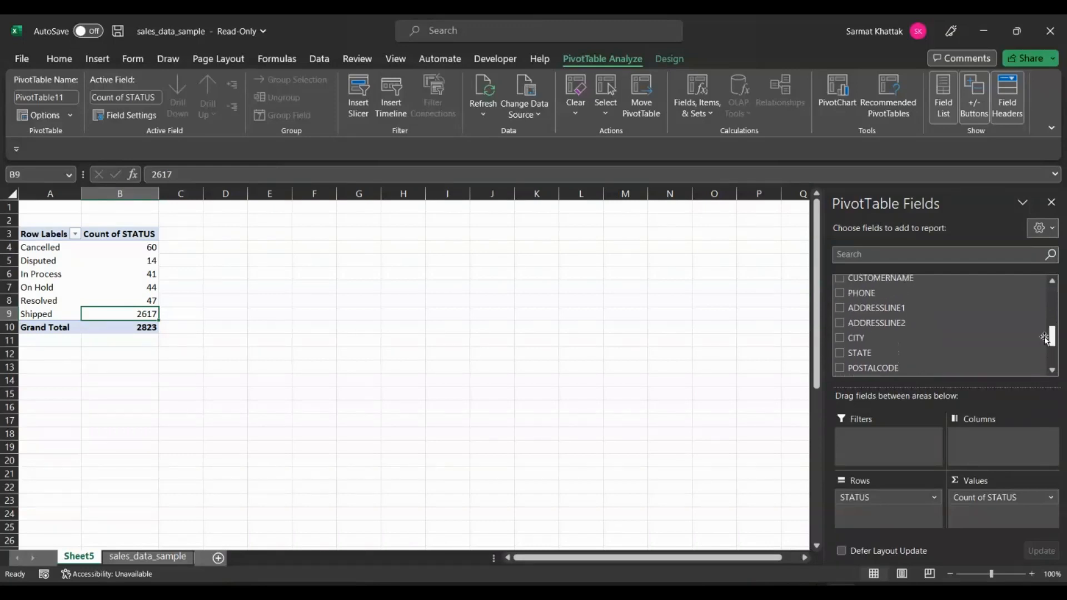
click(840, 338)
Examine the city counts under each order status, from Cancelled through Shipped to the grand total
scroll(100, 426, down, 6)
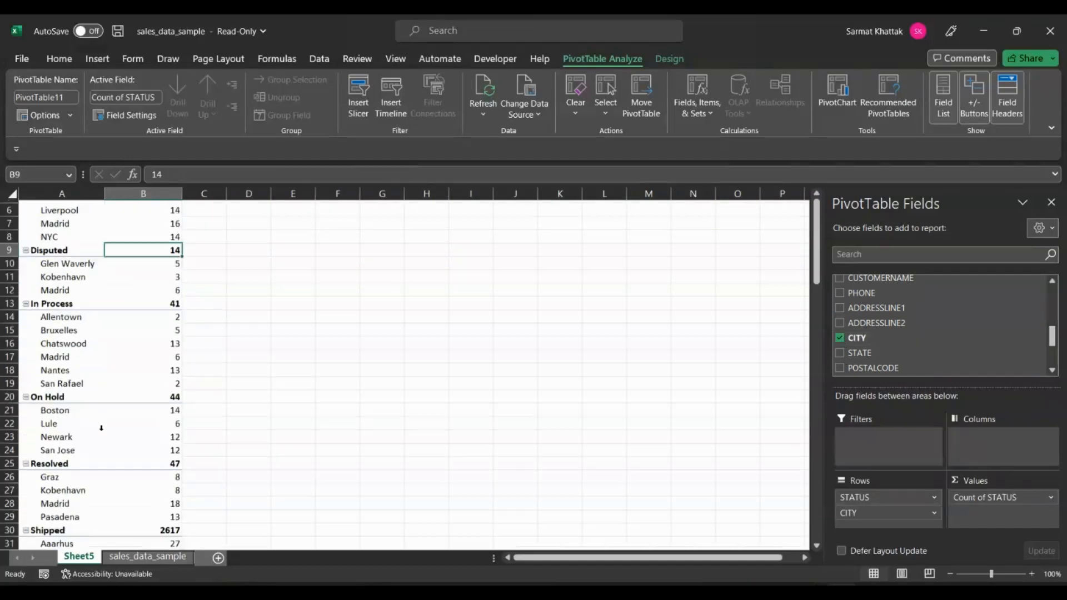
scroll(101, 429, up, 6)
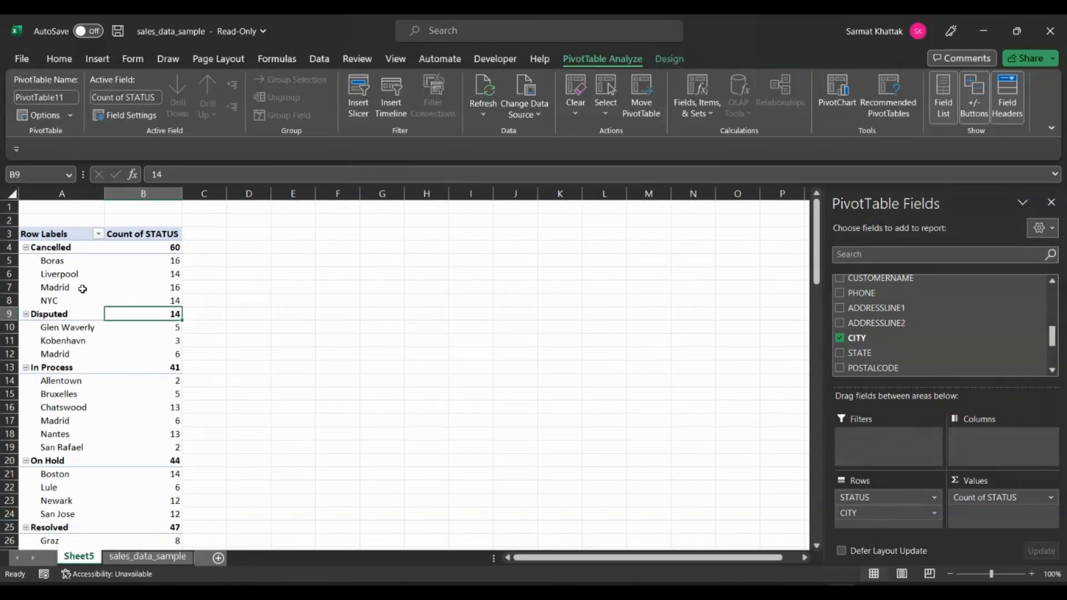
scroll(212, 311, down, 2)
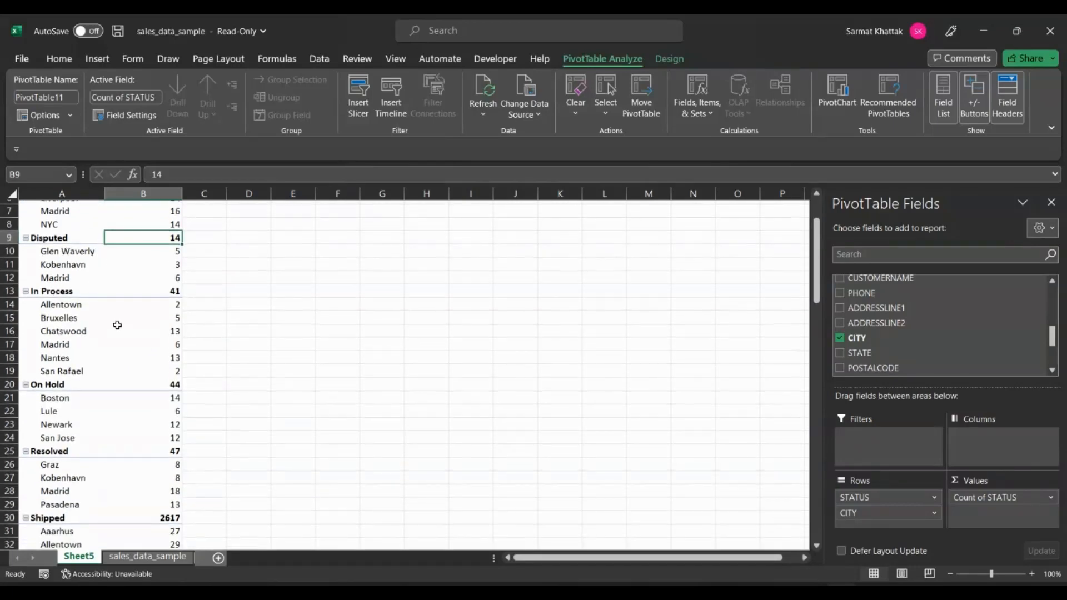
scroll(114, 321, down, 2)
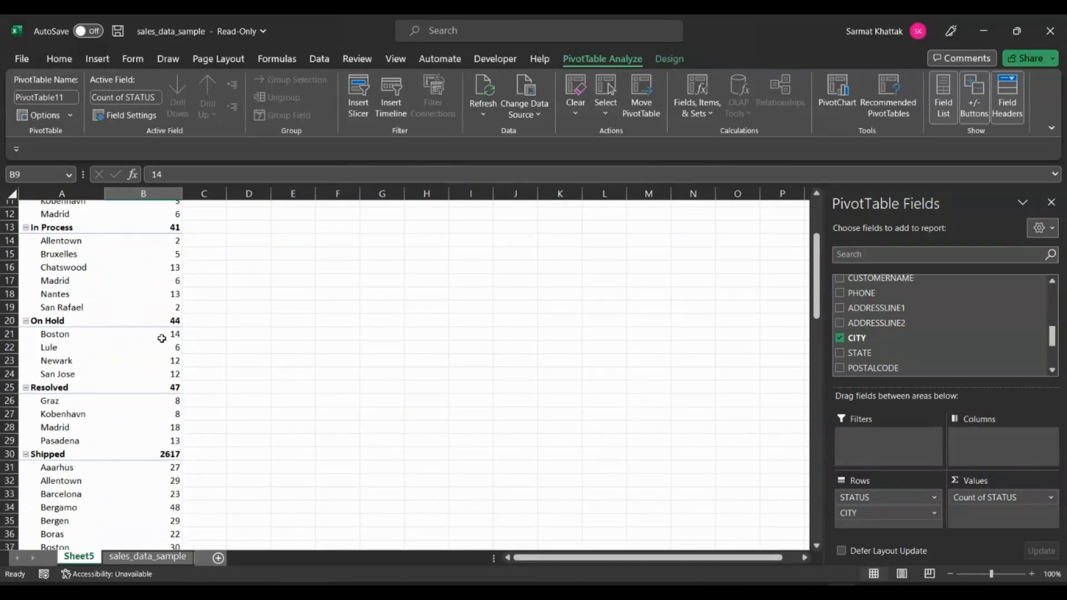
scroll(162, 336, down, 2)
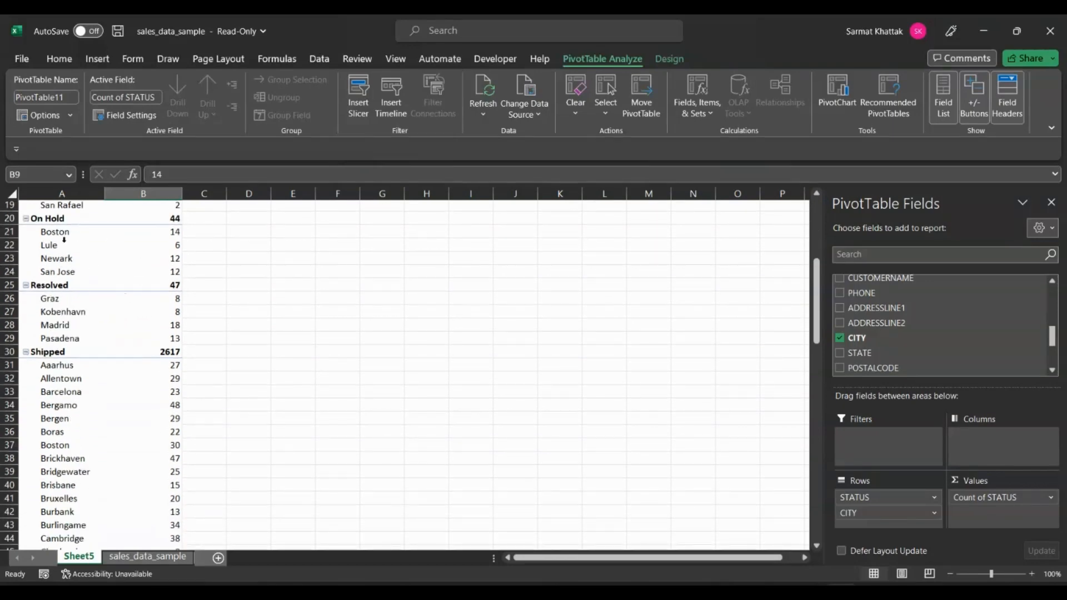
scroll(114, 379, down, 3)
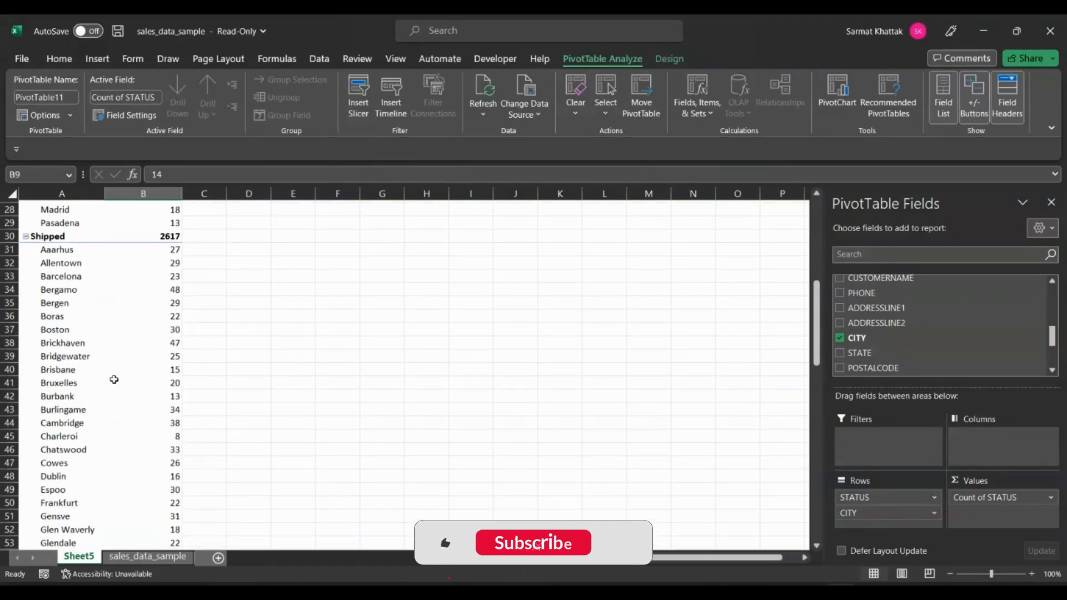
scroll(111, 380, down, 17)
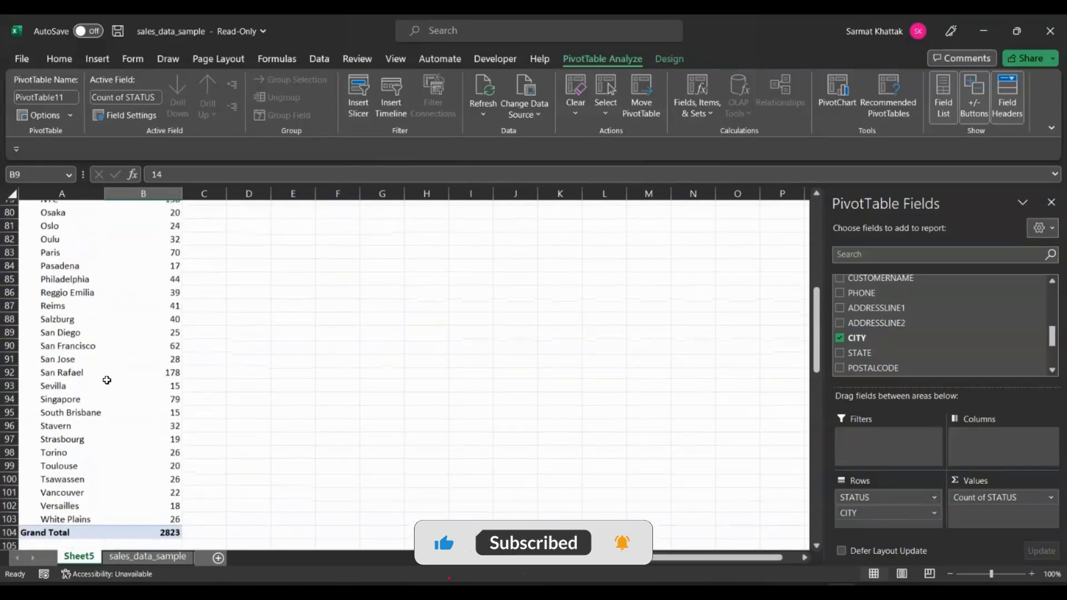
scroll(106, 380, up, 20)
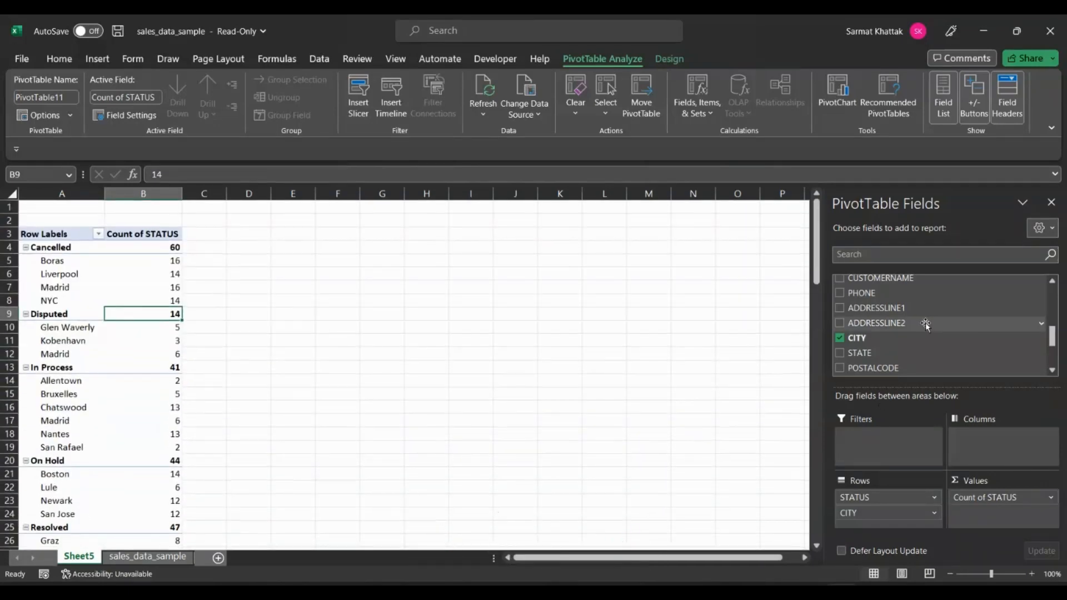
Remove the CITY field from the PivotTable rows, leaving only STATUS
scroll(926, 324, up, 4)
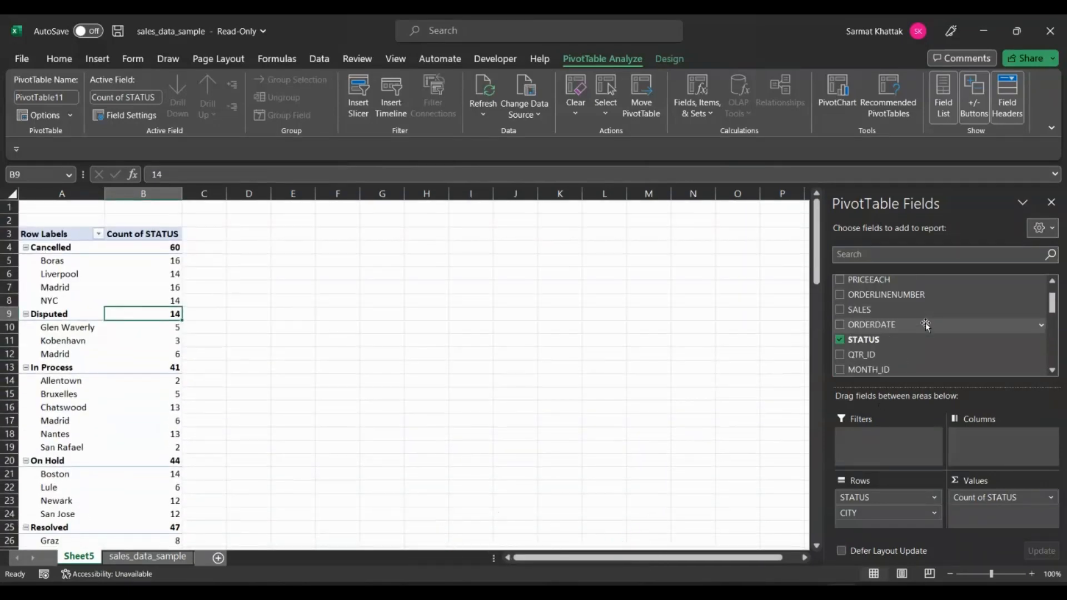
scroll(925, 325, up, 1)
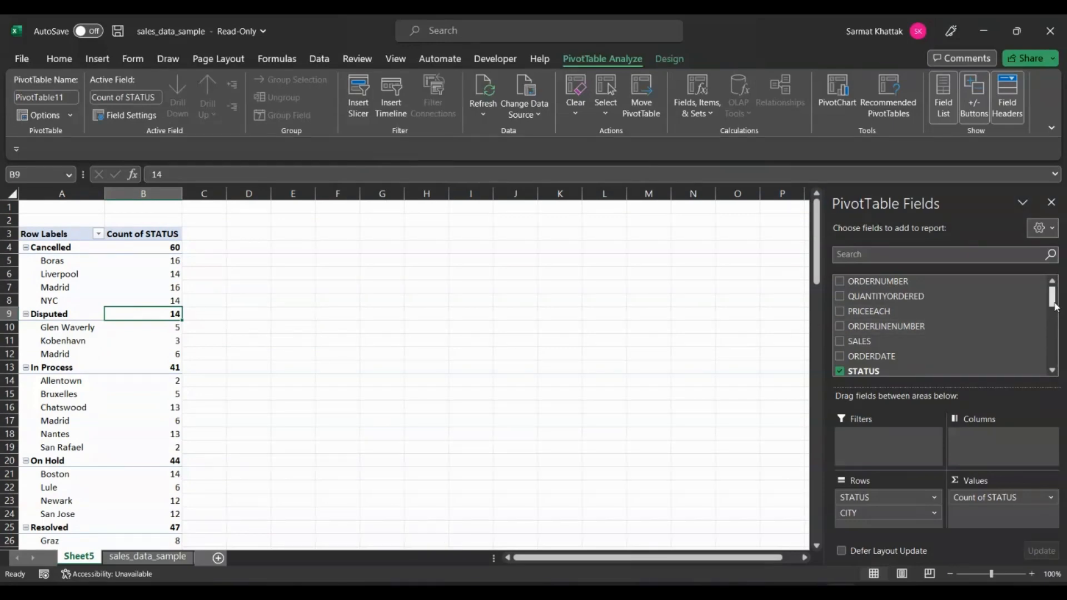
drag(1053, 307, 1052, 342)
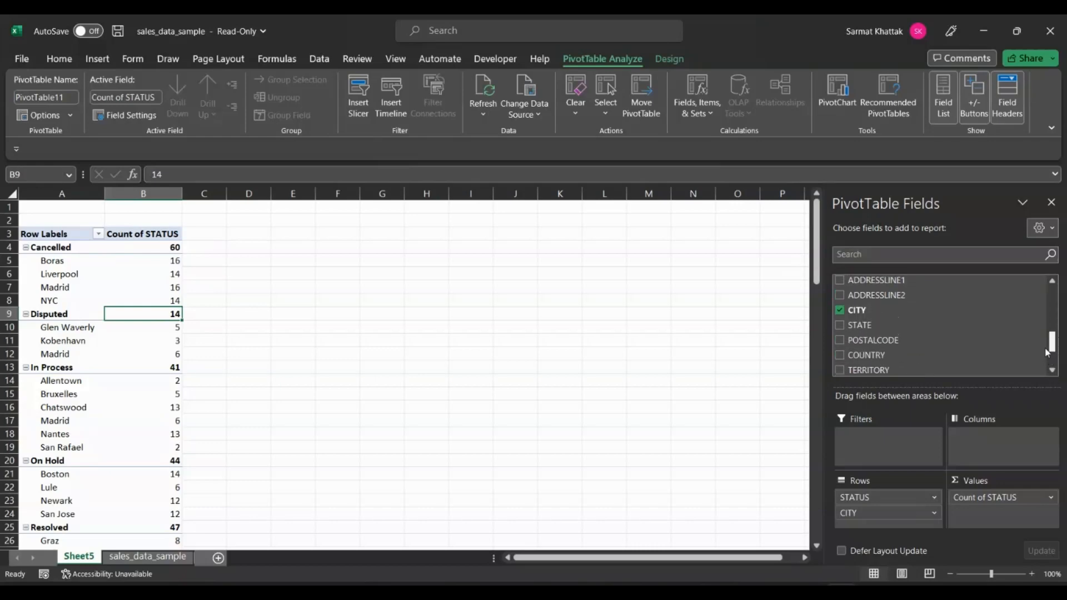
click(840, 312)
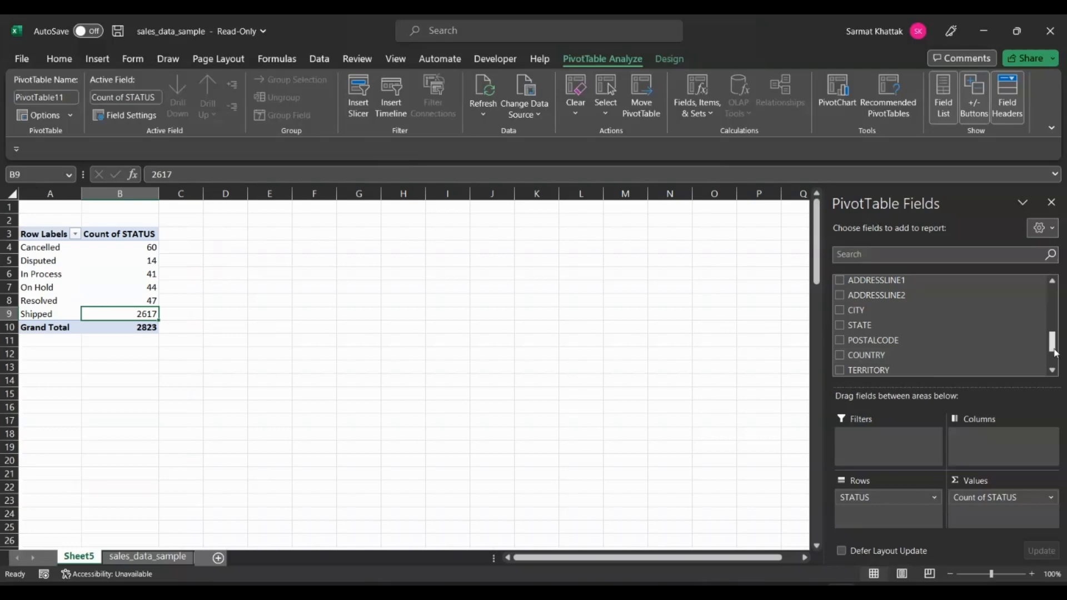
Add the PRODUCTLINE field to the PivotTable rows beneath STATUS and review the product lines under each status
drag(1056, 351, 1055, 334)
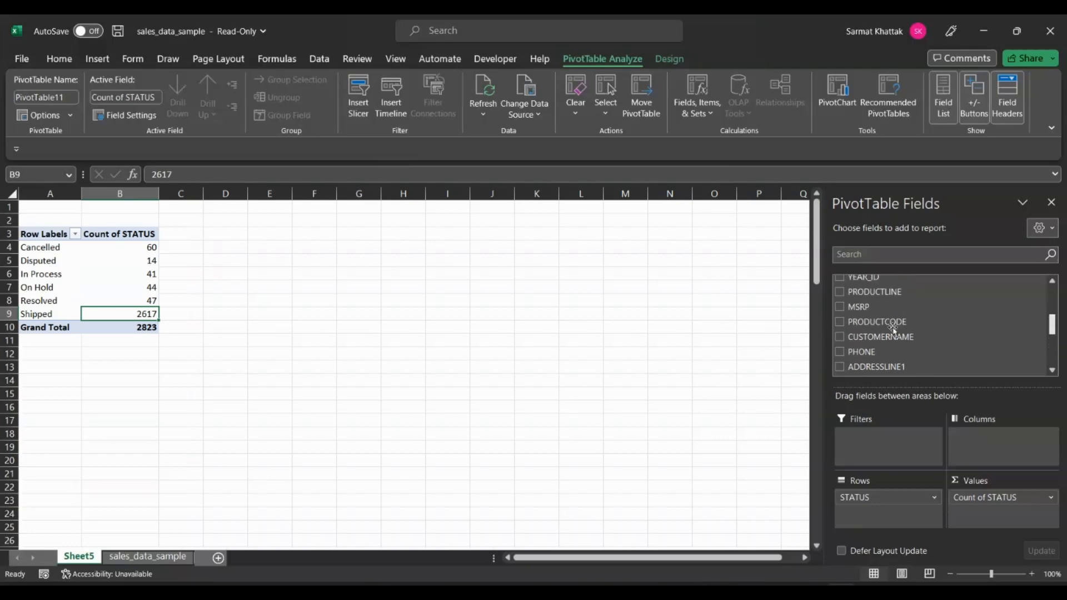
click(839, 292)
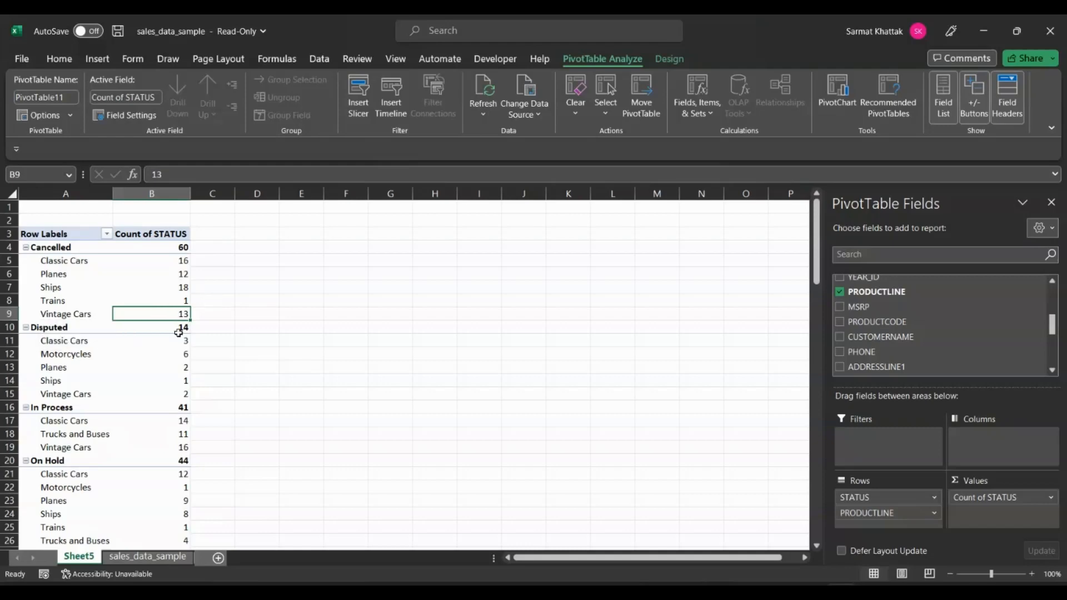
scroll(178, 332, down, 9)
scroll(177, 332, up, 3)
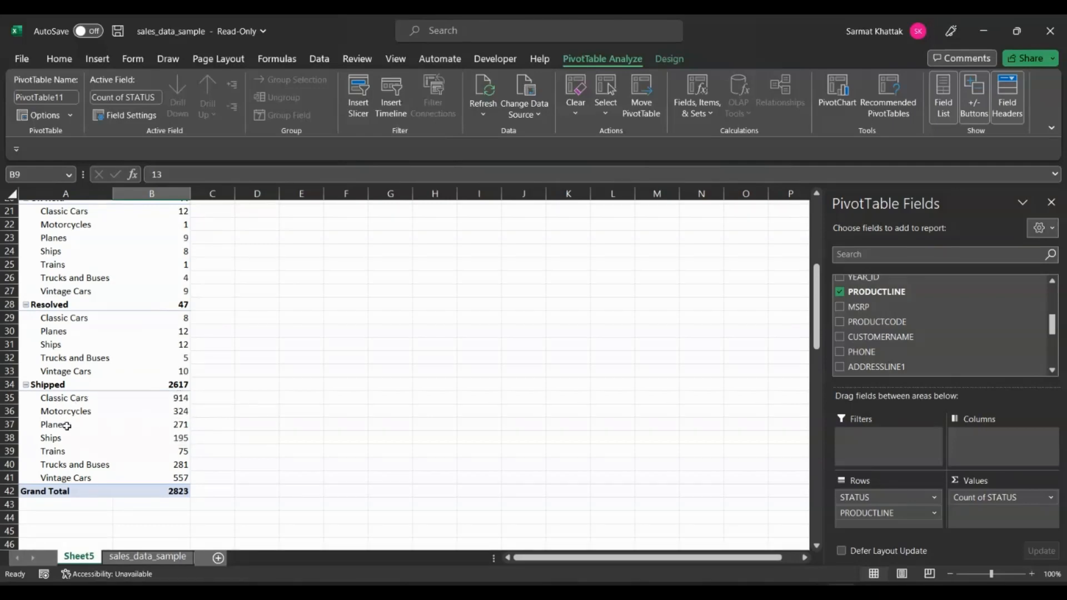
scroll(275, 442, up, 4)
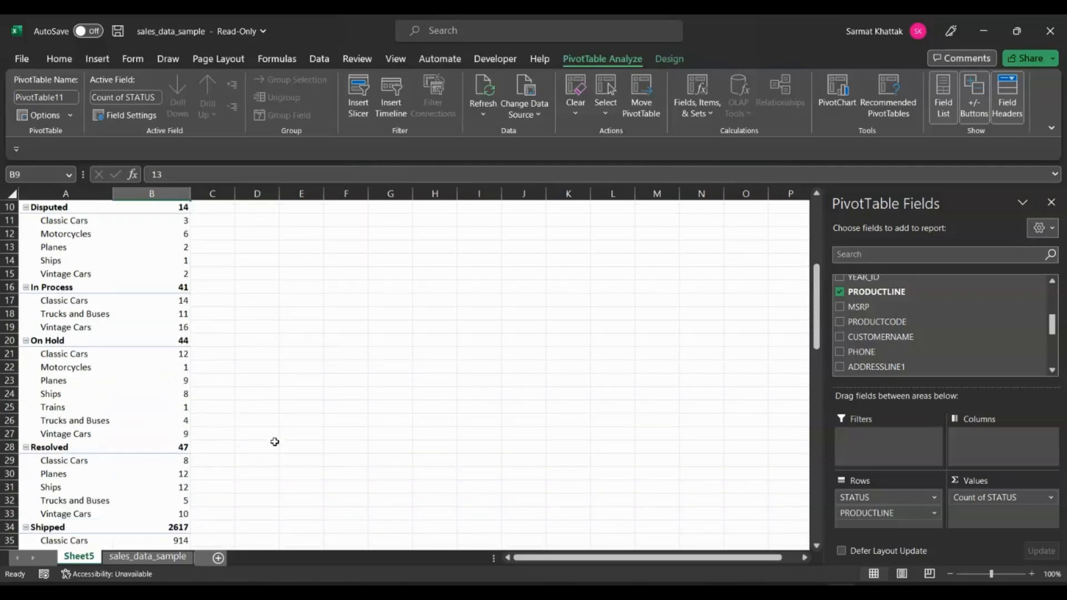
scroll(274, 442, up, 3)
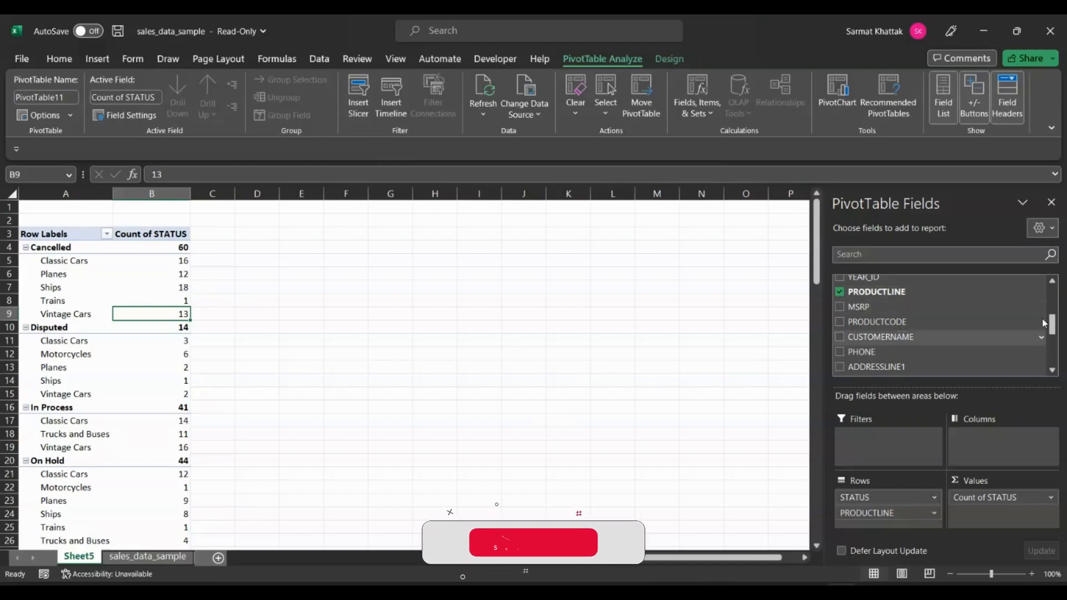
Add the COUNTRY field to the PivotTable rows beneath PRODUCTLINE and review the countries within each product line
drag(1052, 329, 1052, 353)
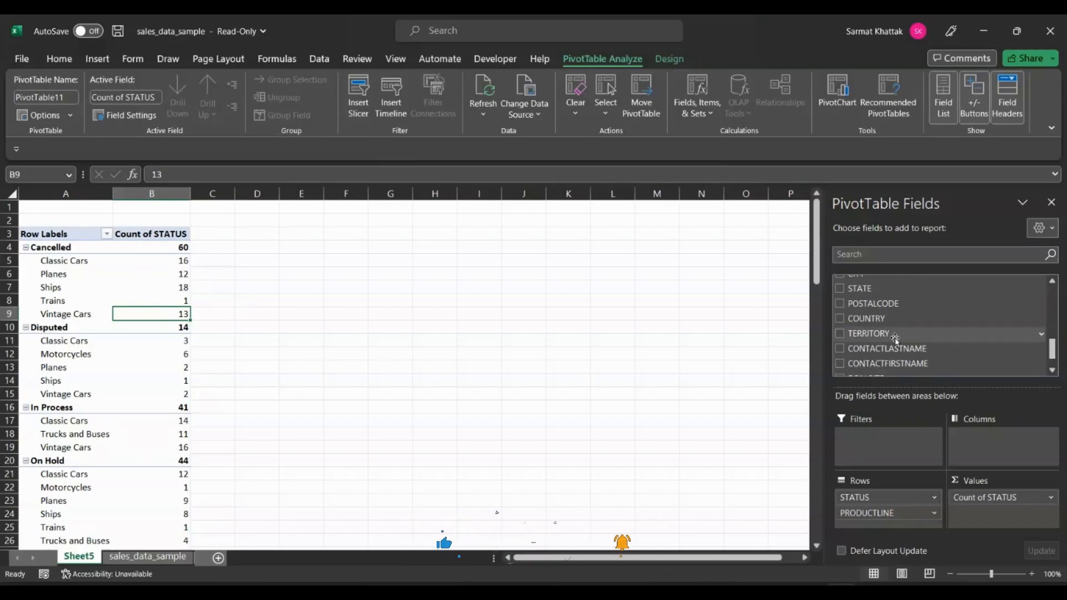
click(839, 320)
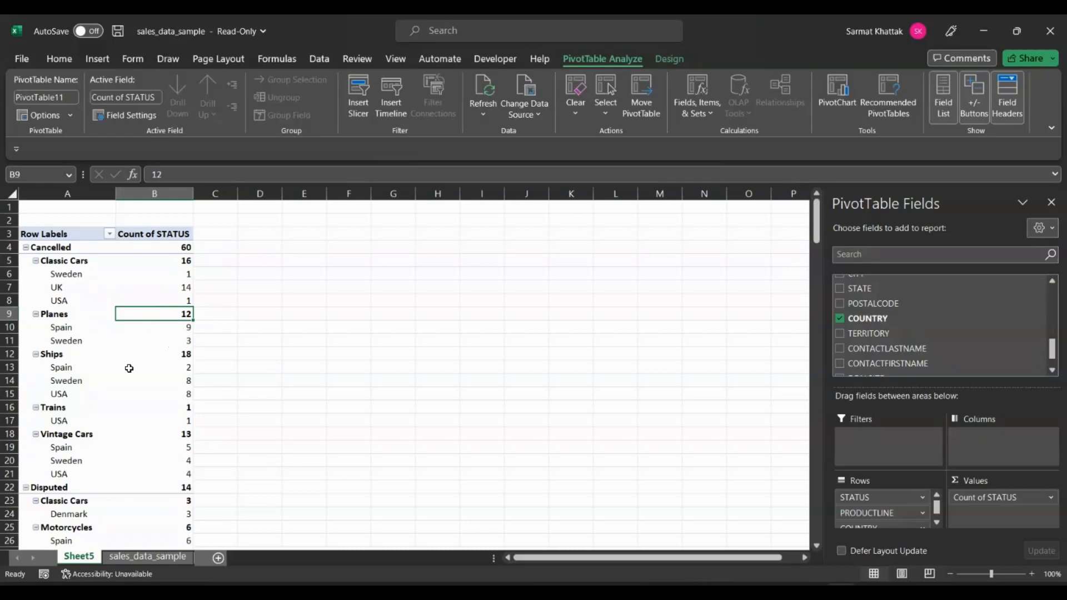
scroll(129, 369, down, 2)
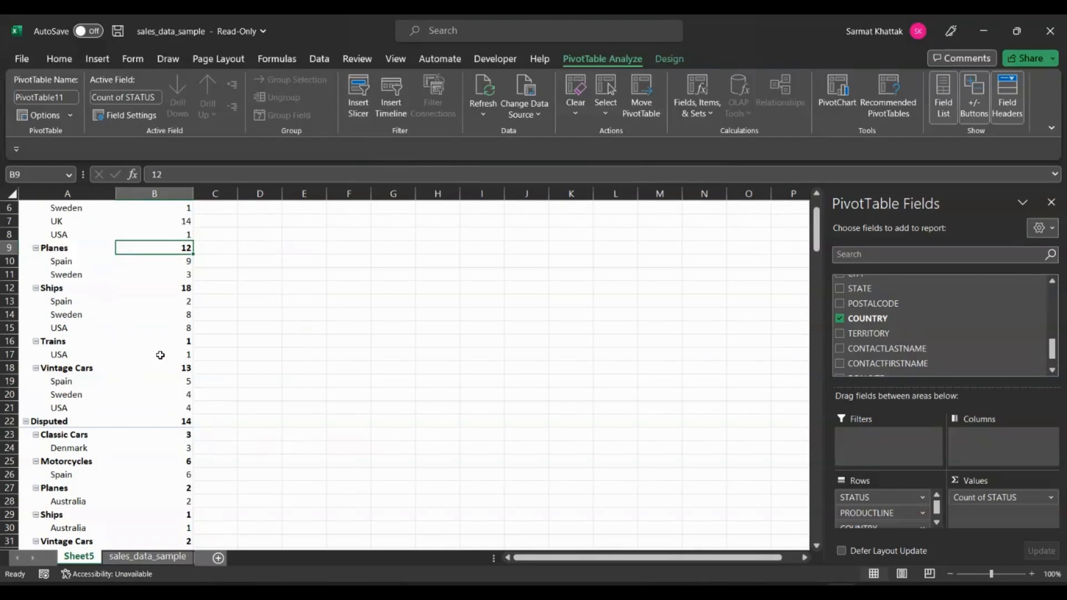
scroll(160, 353, down, 3)
scroll(962, 328, down, 1)
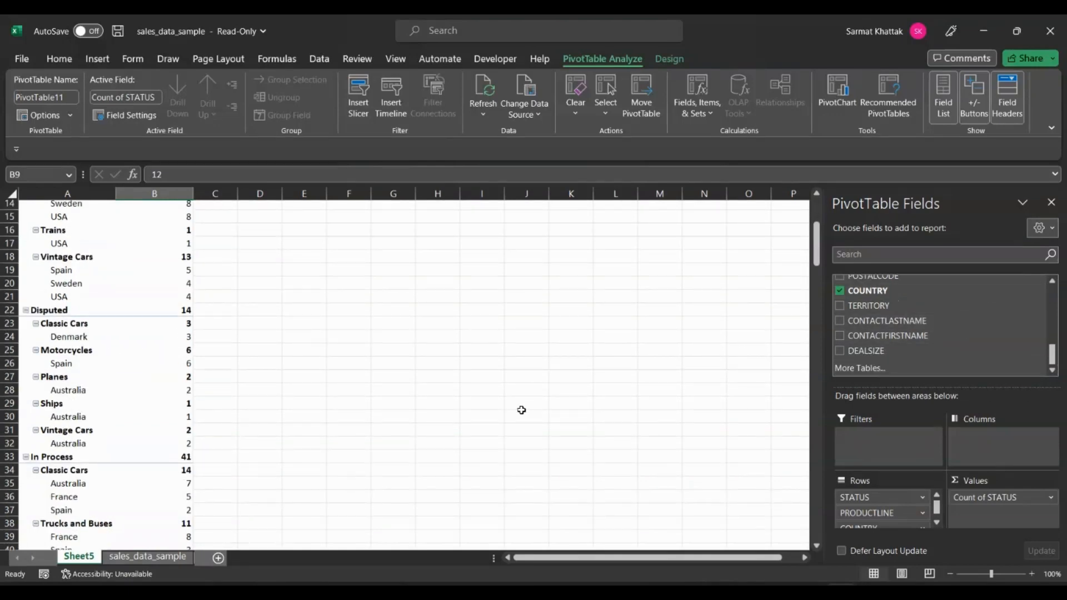
scroll(522, 410, up, 4)
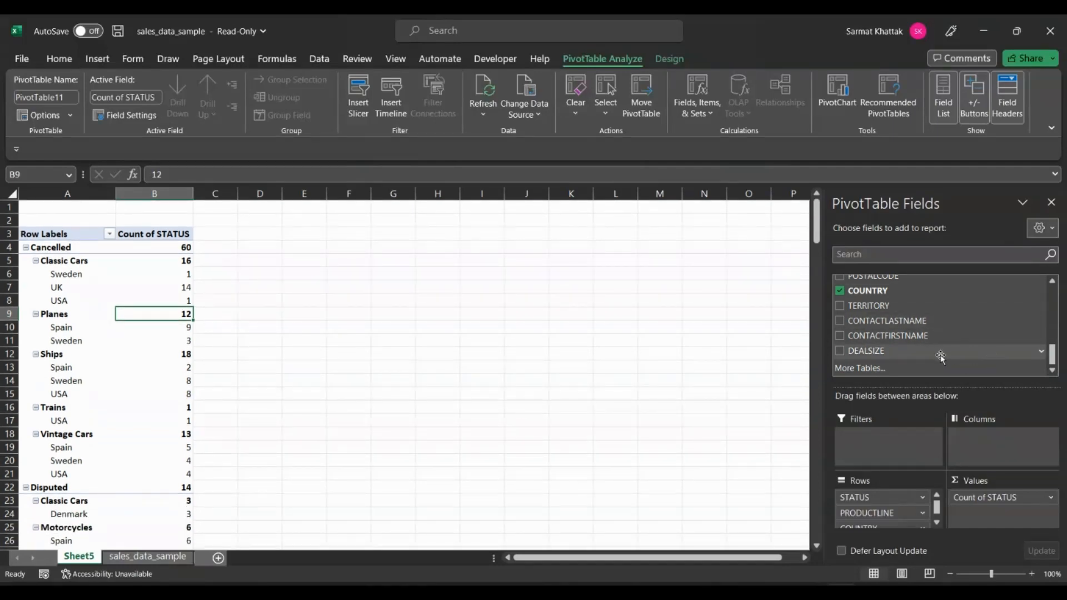
Add the PRICEEACH field to the PivotTable values as a sum alongside the status count
scroll(1012, 341, up, 3)
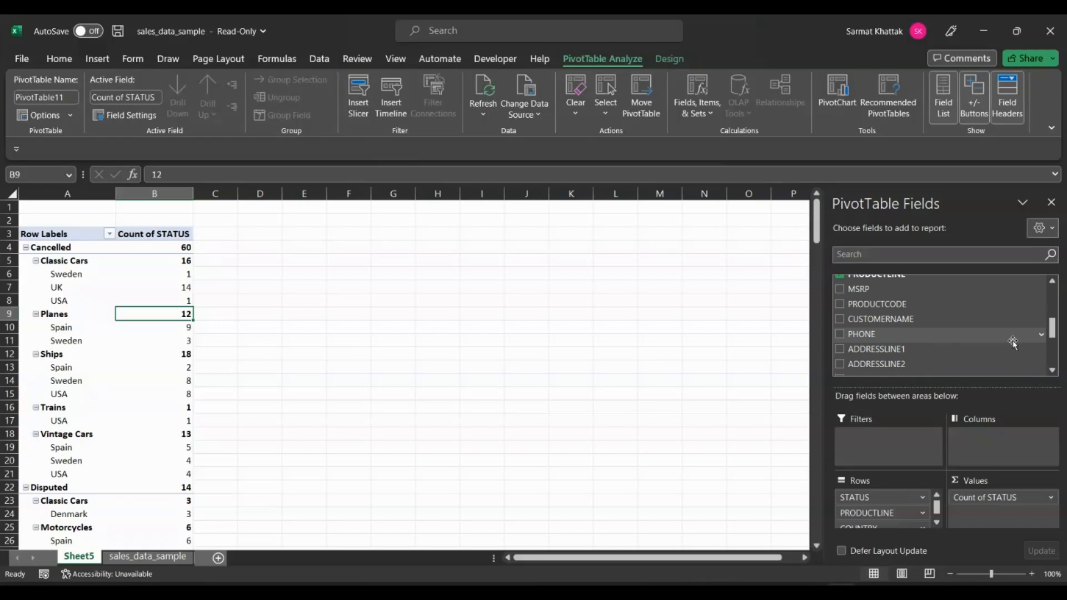
scroll(1012, 343, up, 4)
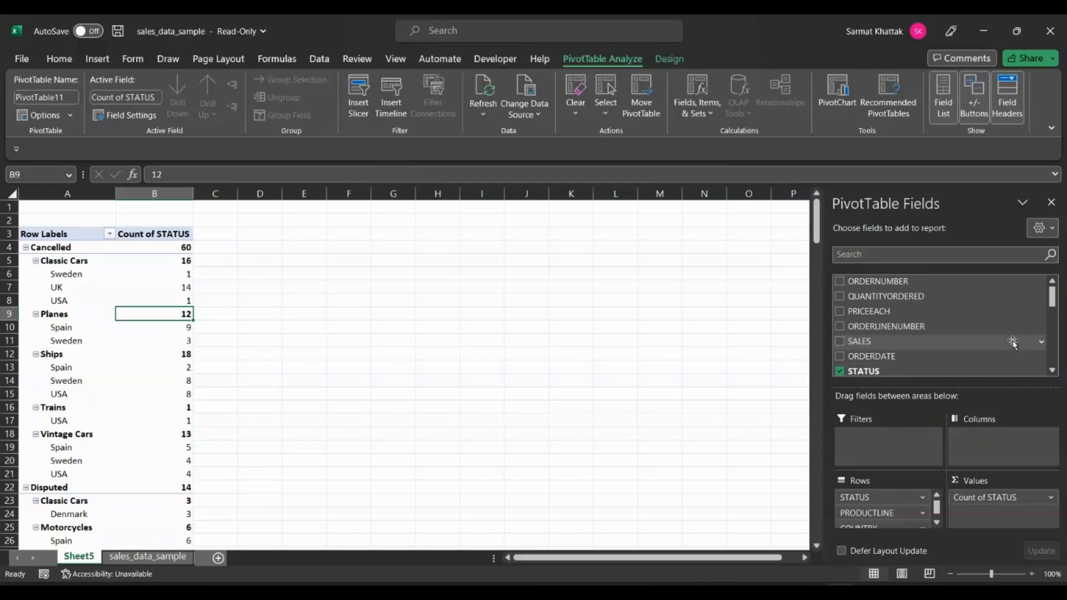
click(840, 312)
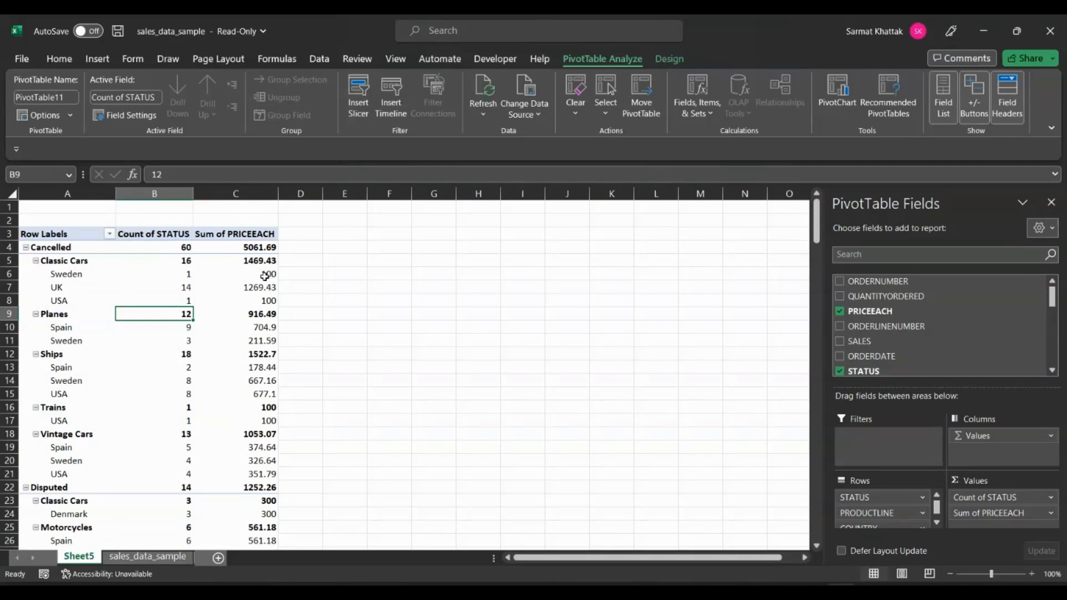
Examine the PRICEEACH sums for each status, product line and country, from Cancelled down to On Hold
mouse_move(267, 275)
mouse_move(274, 300)
scroll(244, 313, down, 1)
scroll(244, 313, up, 1)
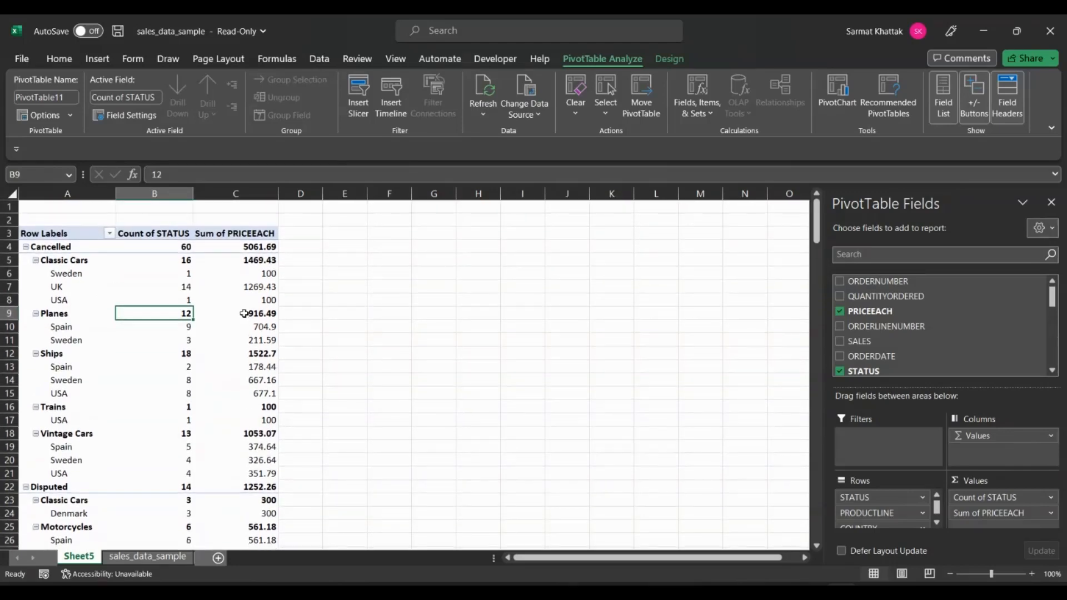
scroll(244, 314, down, 2)
scroll(244, 313, down, 3)
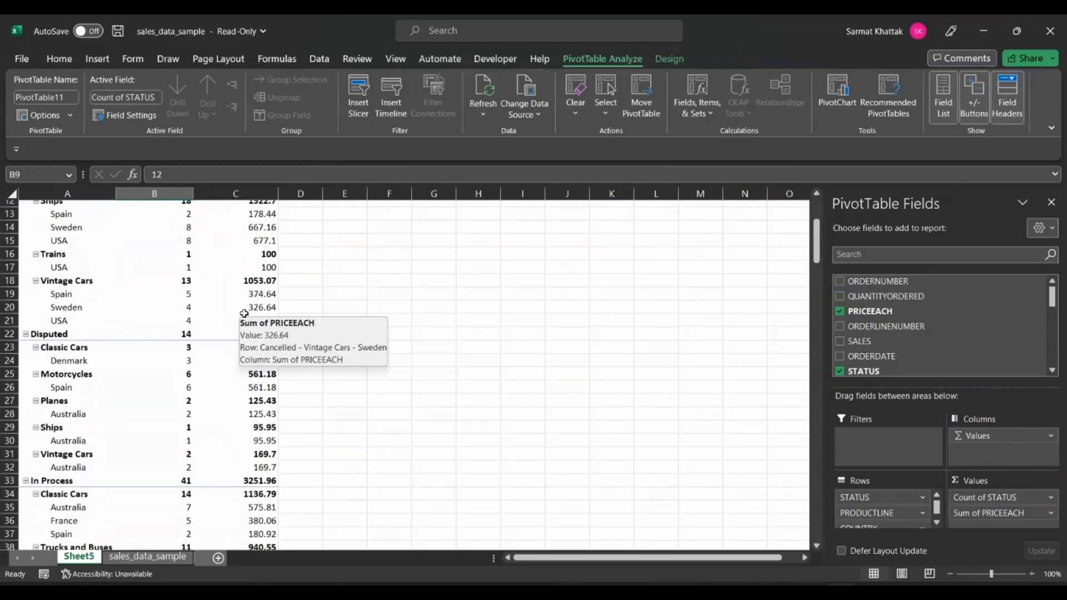
scroll(245, 314, up, 2)
scroll(583, 383, up, 3)
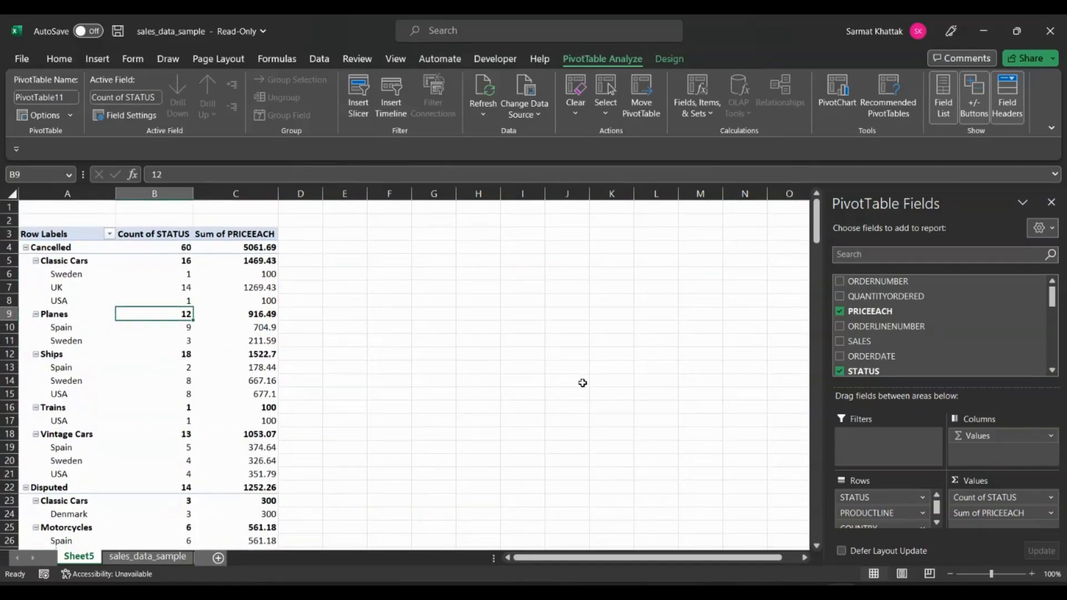
scroll(582, 383, down, 11)
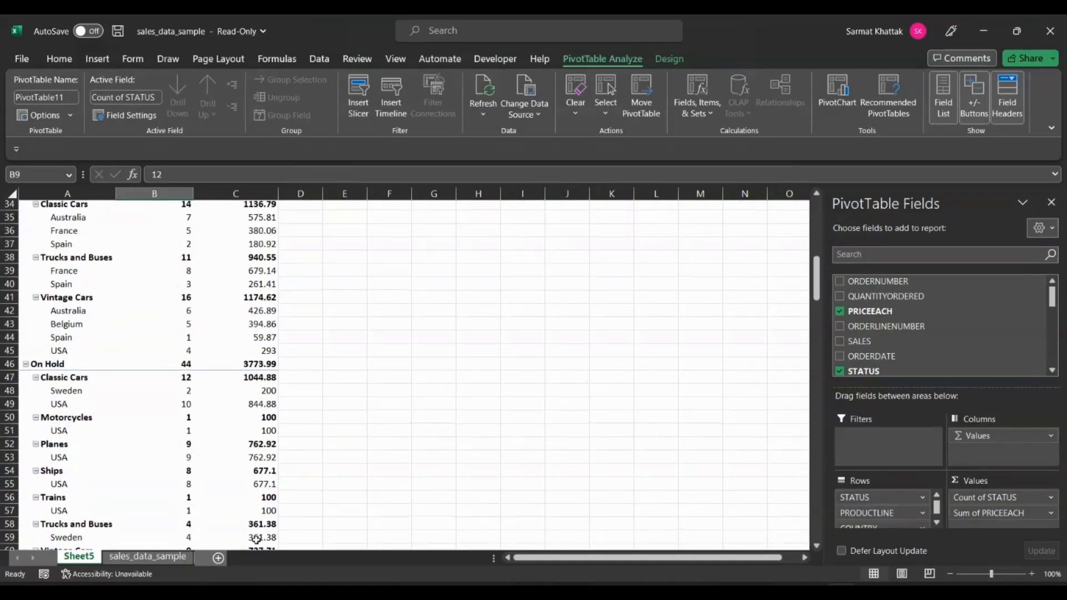
Look through the source records on the sales_data_sample sheet and compare them with the PivotTable breakdown on Sheet5
click(162, 557)
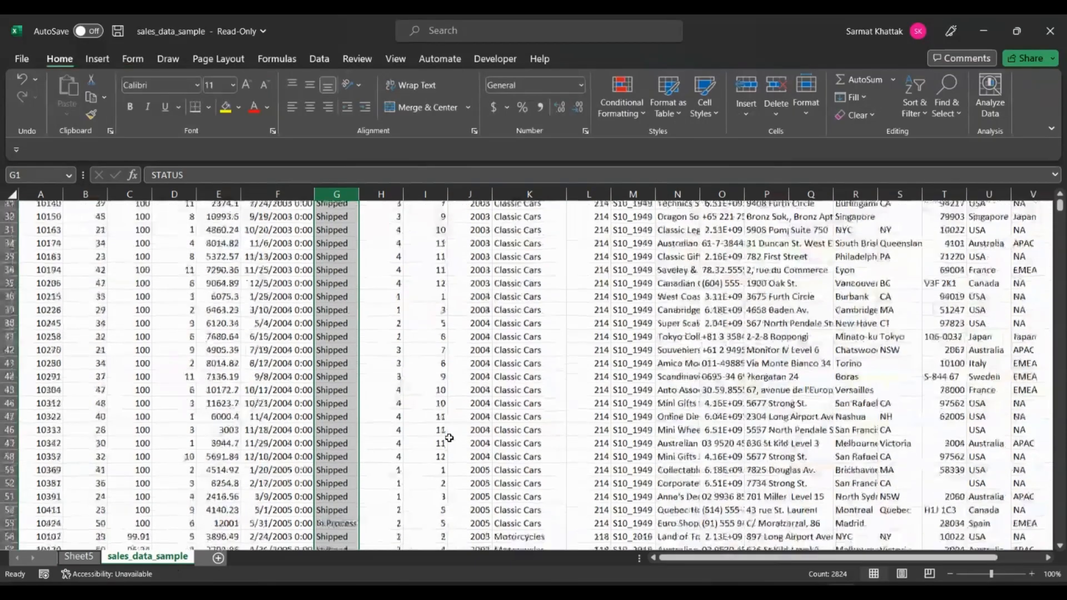
scroll(449, 438, down, 6)
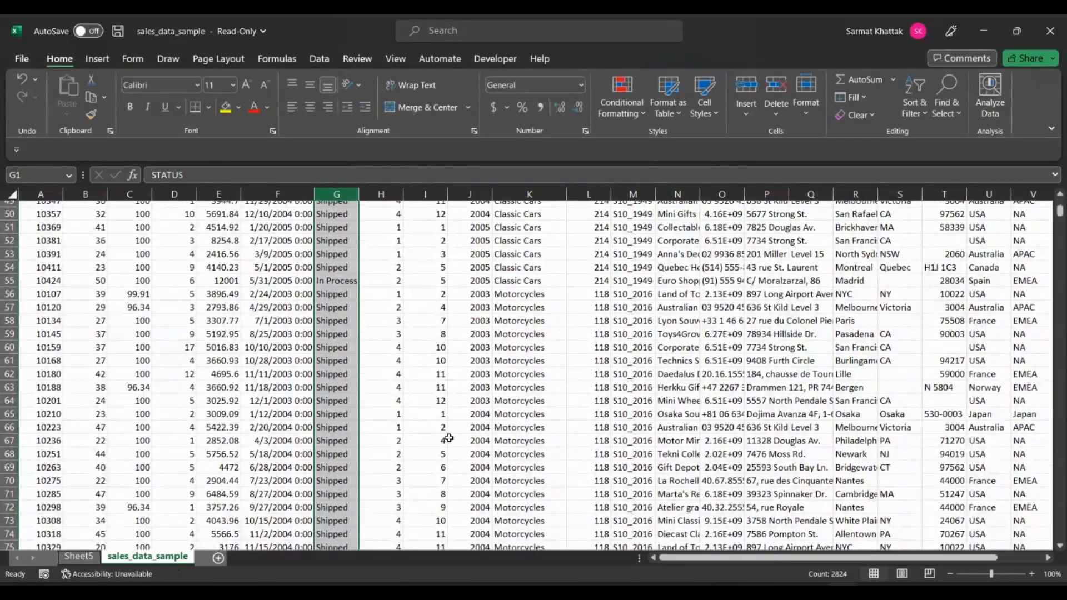
scroll(449, 438, up, 16)
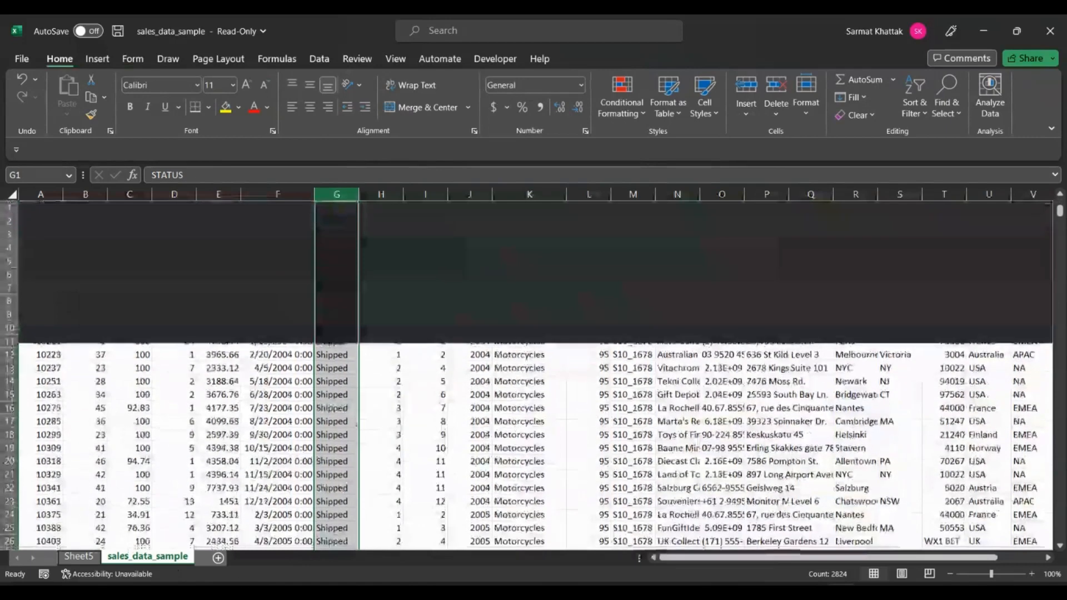
click(78, 556)
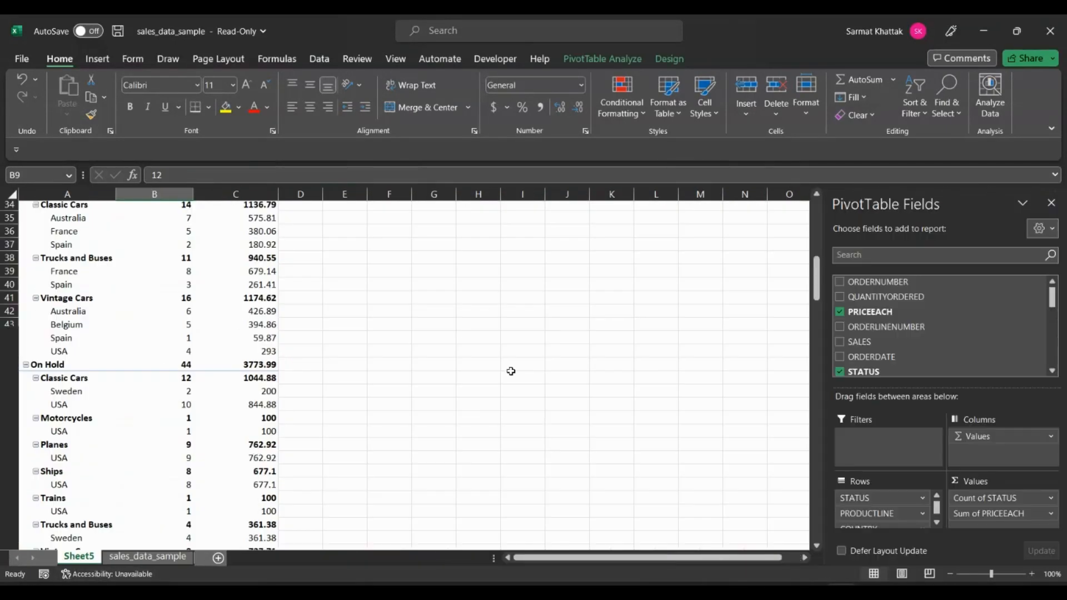
scroll(302, 367, down, 9)
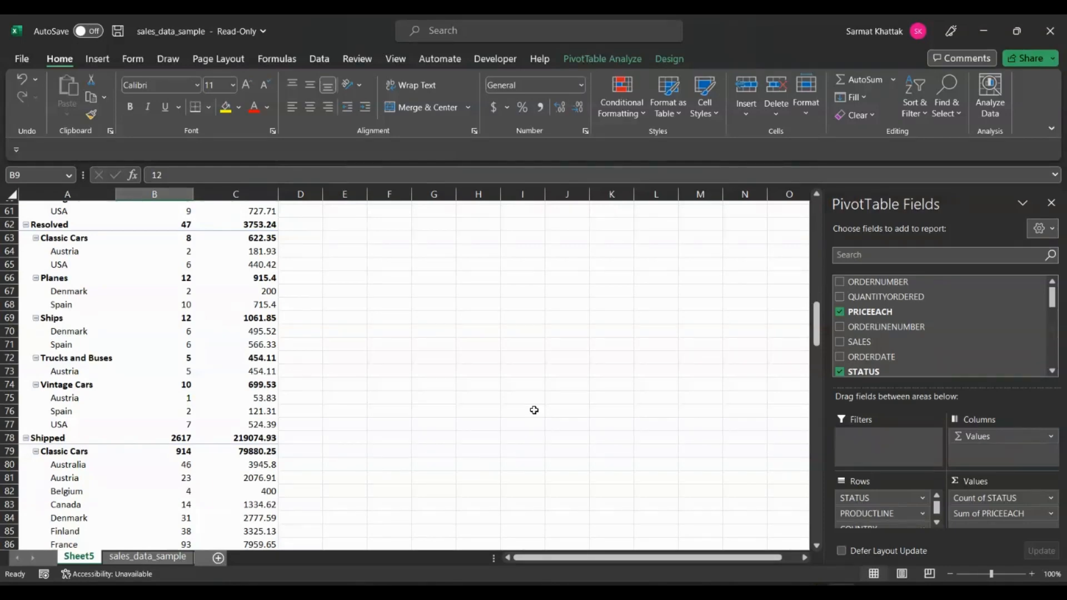
scroll(534, 411, up, 20)
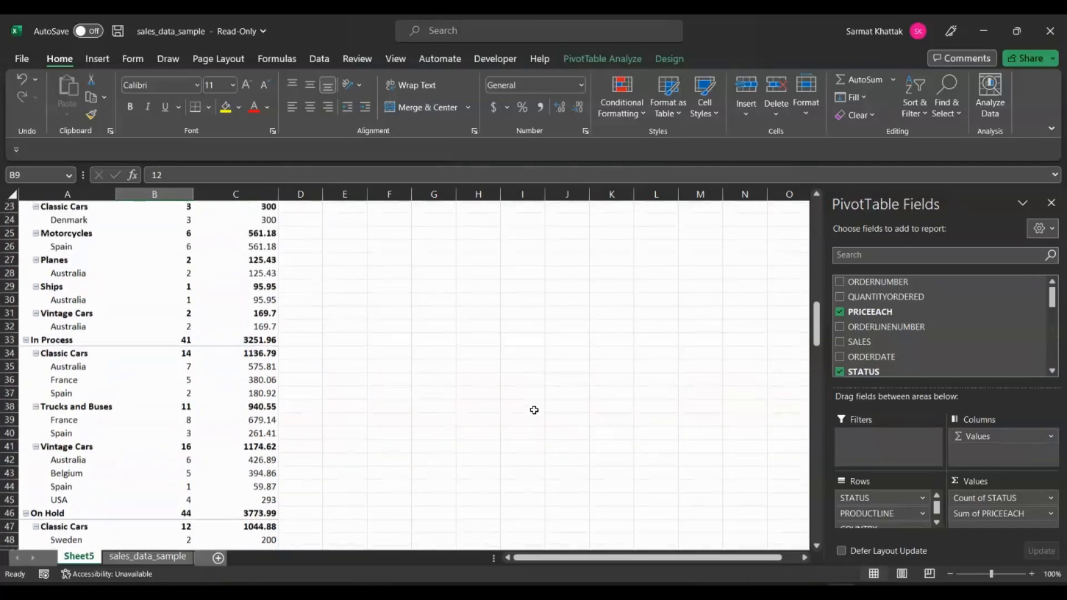